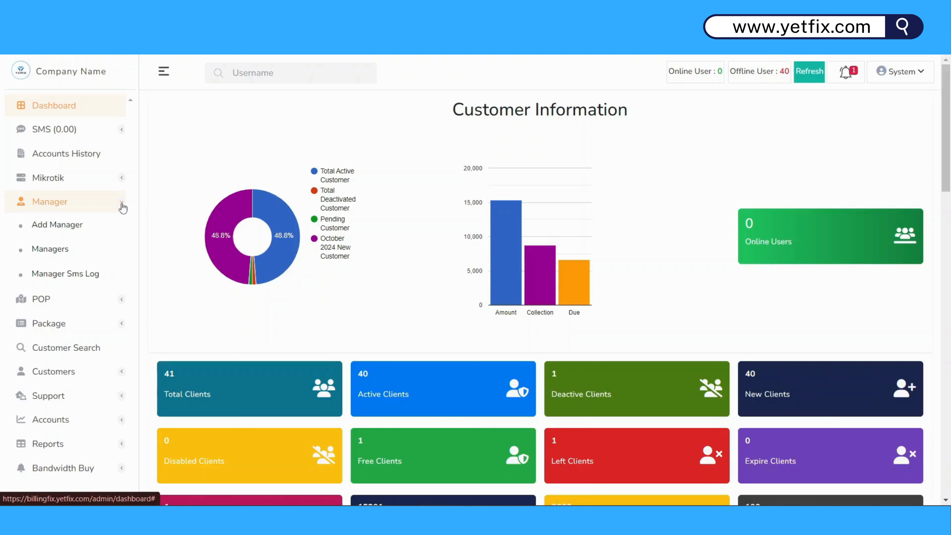
Open the Manager List showing nine managers with their types, contacts and balances.
click(82, 251)
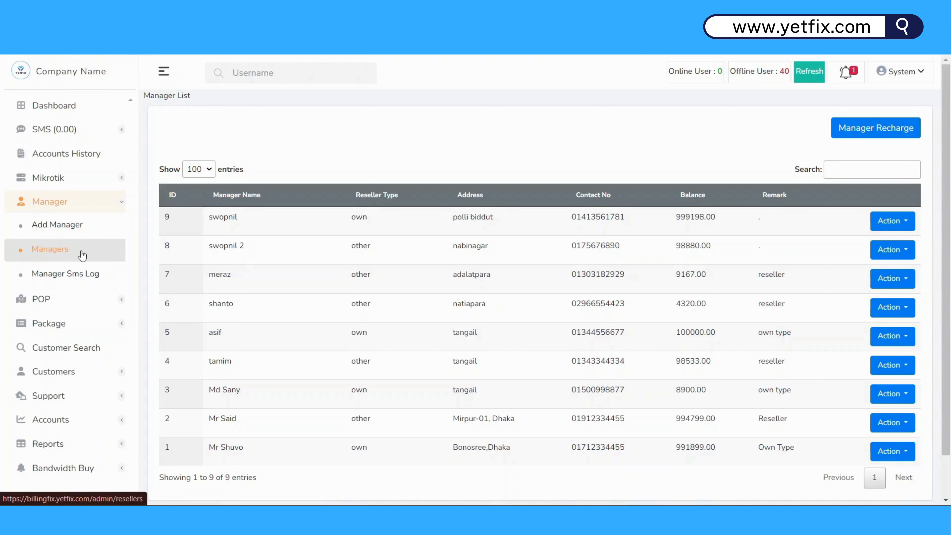
click(77, 233)
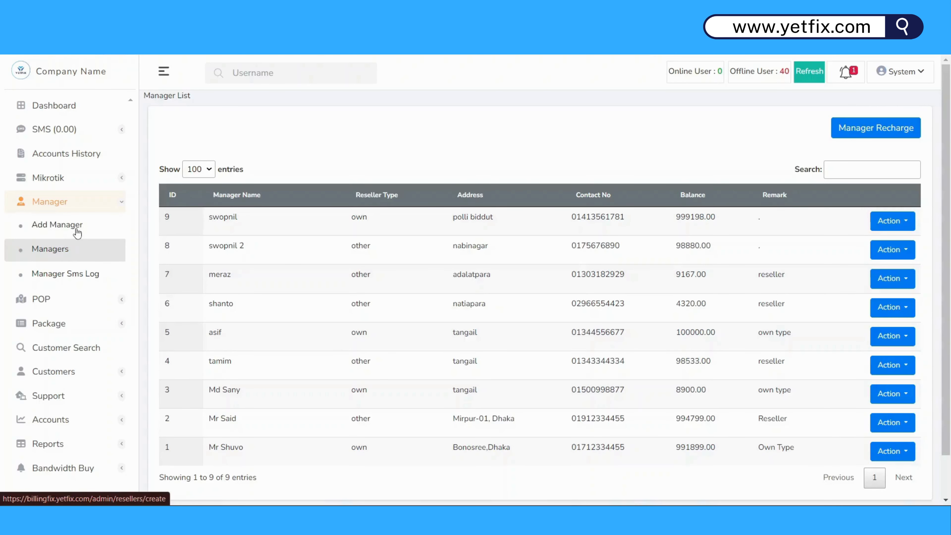
Try the Own option in the Add New Reseller form's Manager Type dropdown.
click(256, 145)
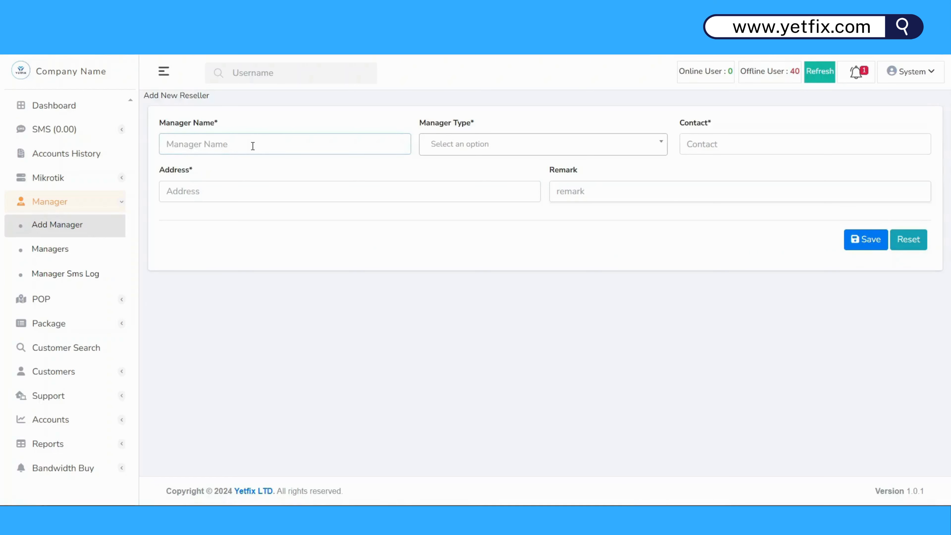
click(499, 147)
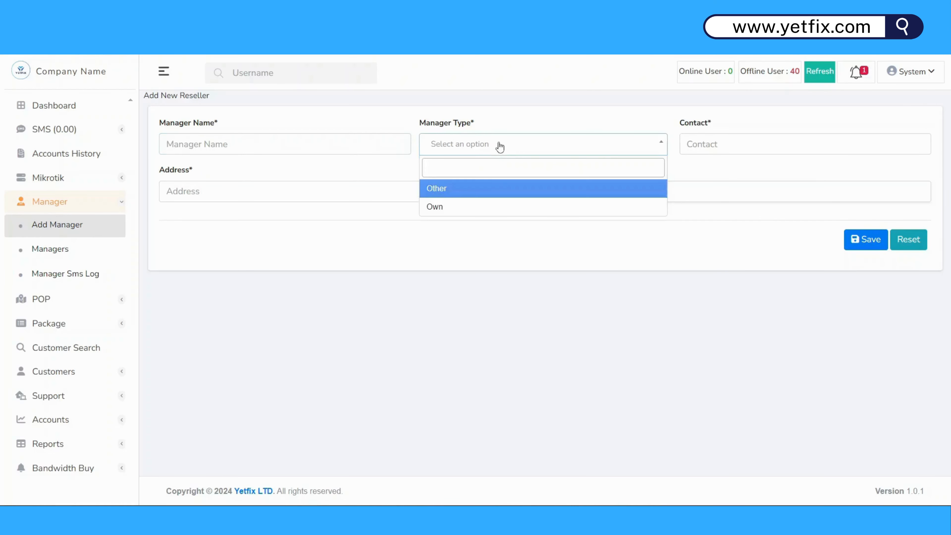
click(695, 142)
click(220, 185)
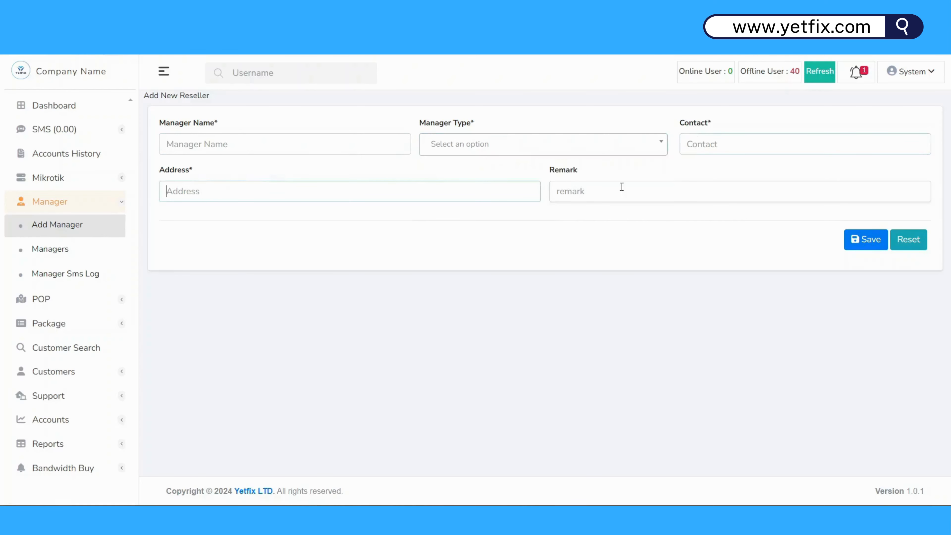
click(620, 189)
click(590, 151)
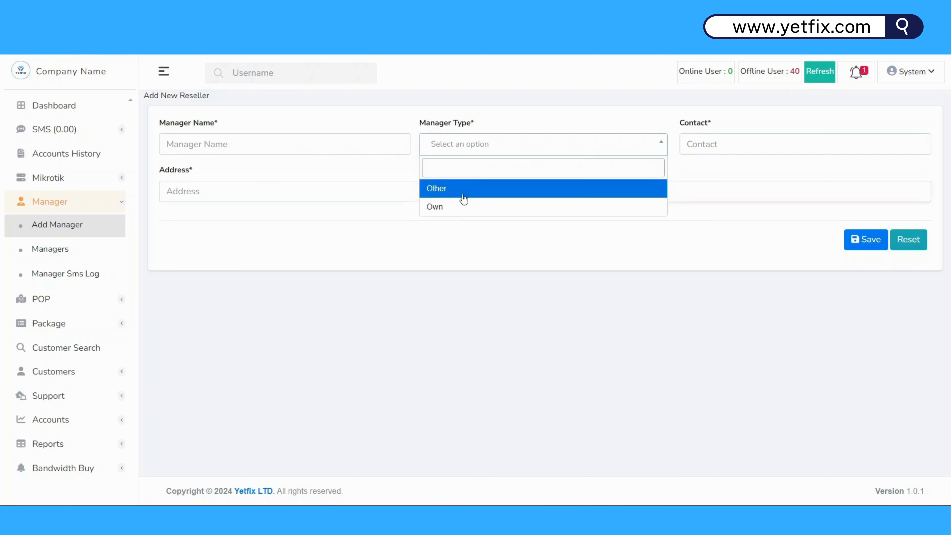
click(460, 212)
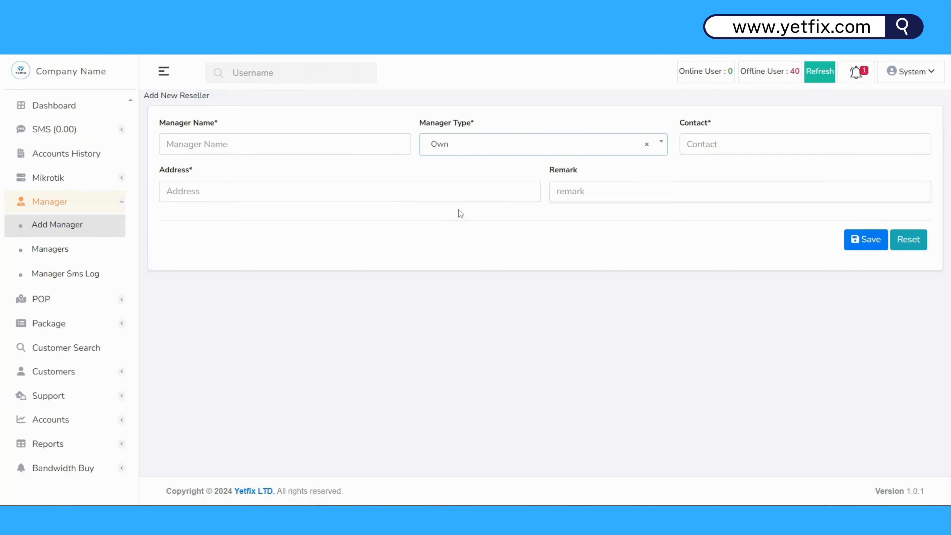
click(479, 155)
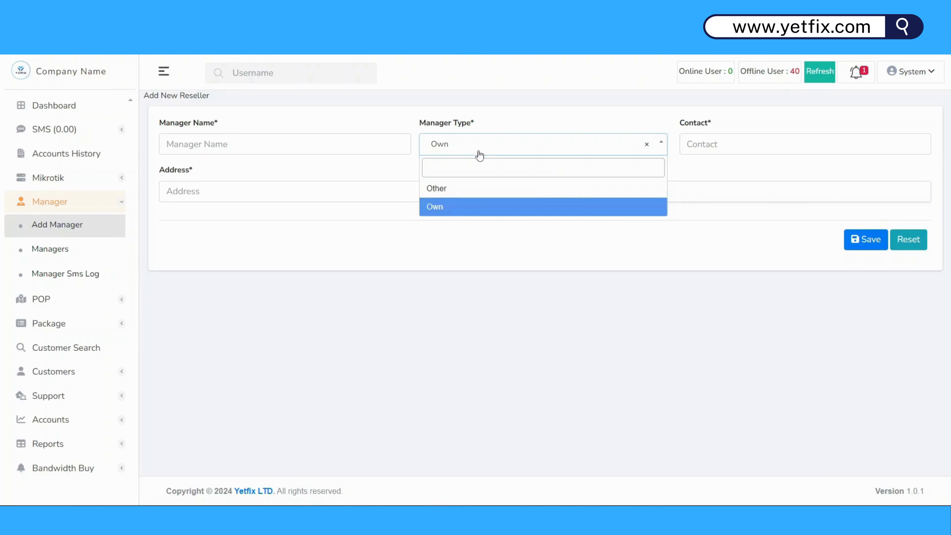
click(475, 213)
click(494, 150)
click(487, 211)
Settle the Manager Type on Other and place the cursor in Manager Name.
click(509, 154)
click(479, 190)
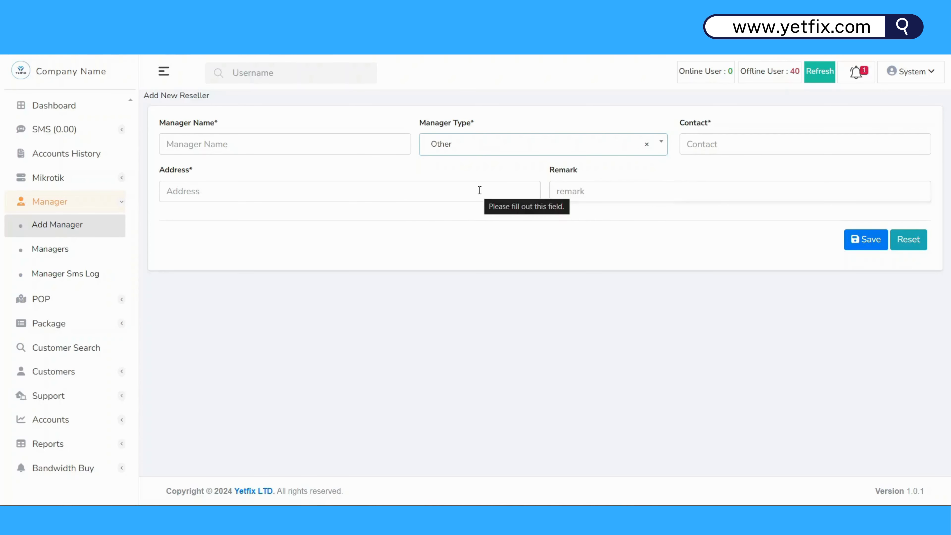
click(472, 156)
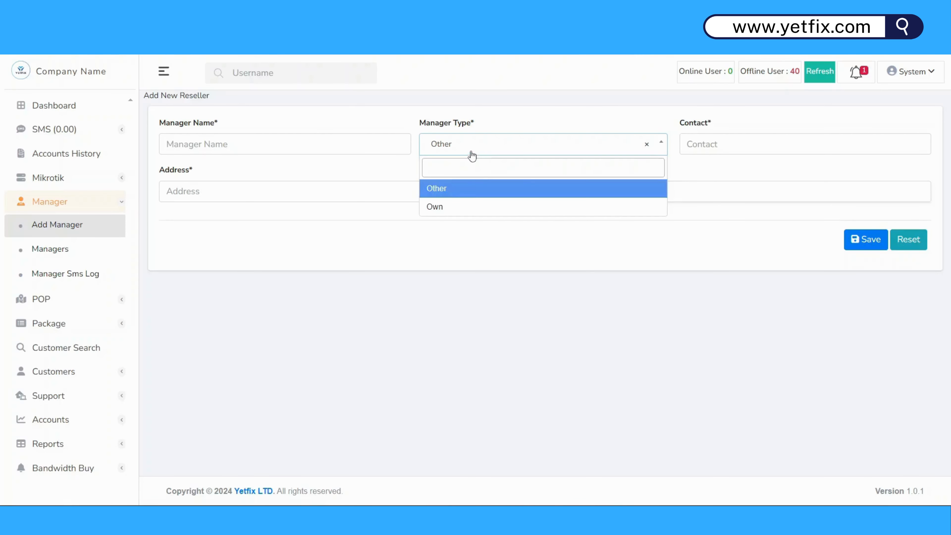
click(467, 189)
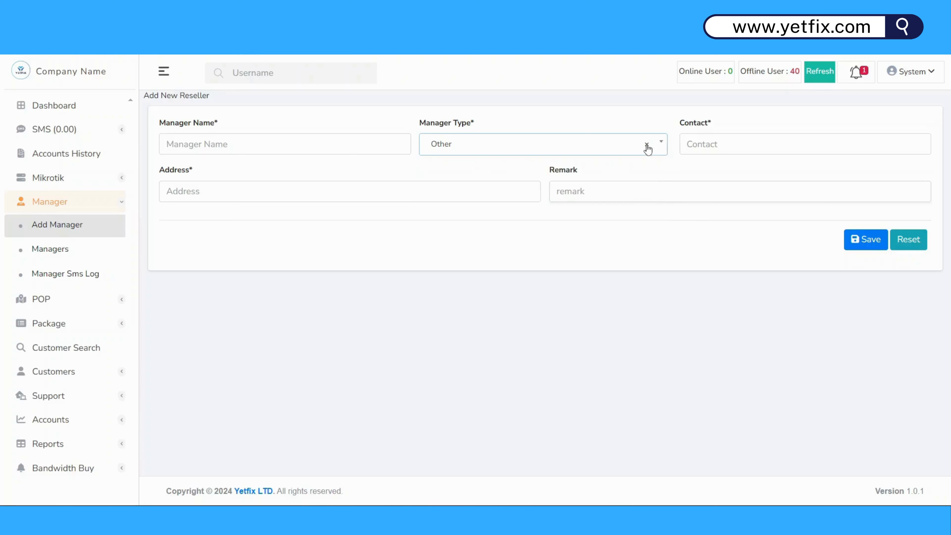
click(653, 149)
click(513, 221)
click(280, 143)
Enter the new manager's name, set the type to Own, and fill the contact number.
text(Mr )
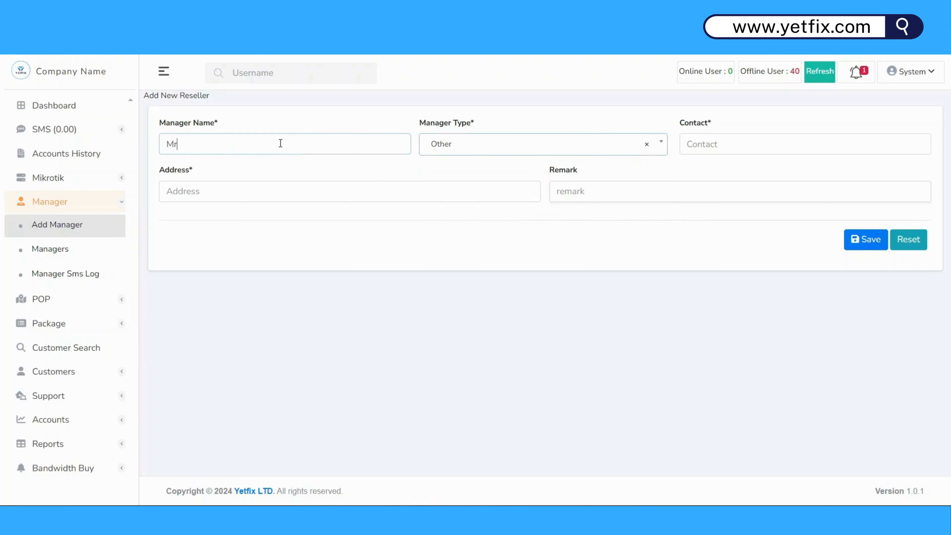
text(Harun)
click(663, 153)
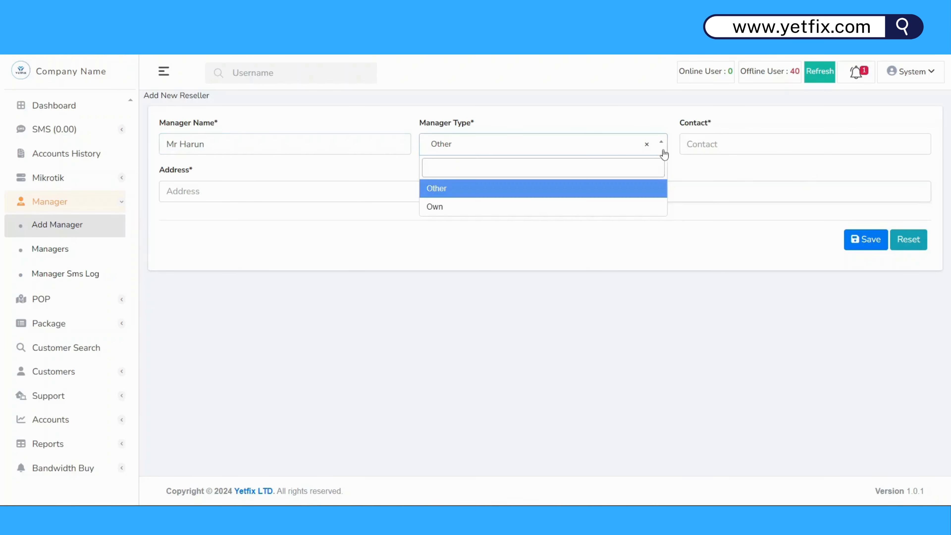
click(500, 207)
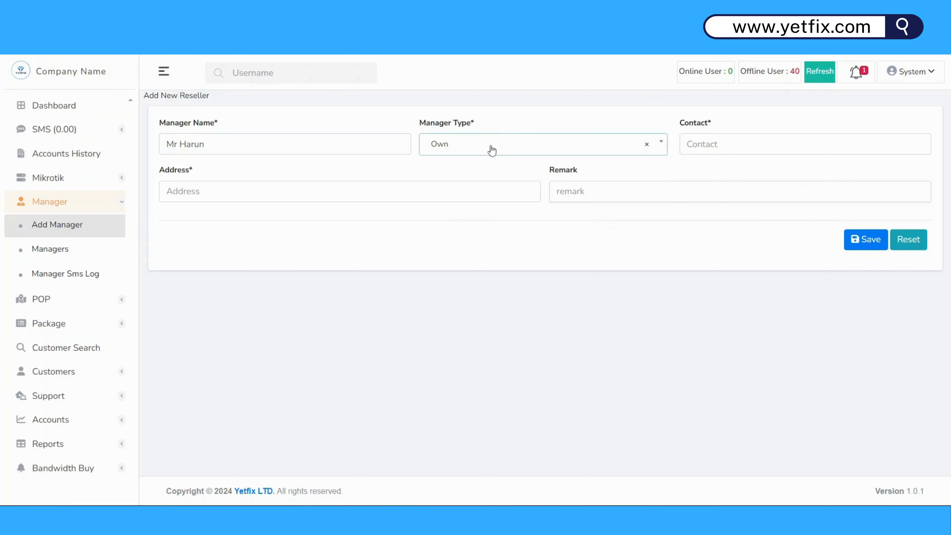
click(722, 147)
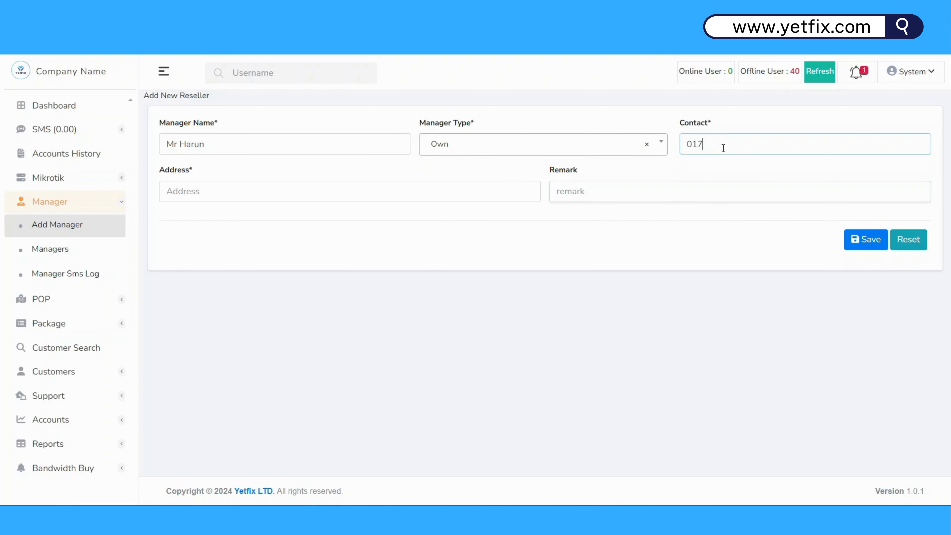
Fill the address and the remark 'Own User', then save the new manager.
click(368, 198)
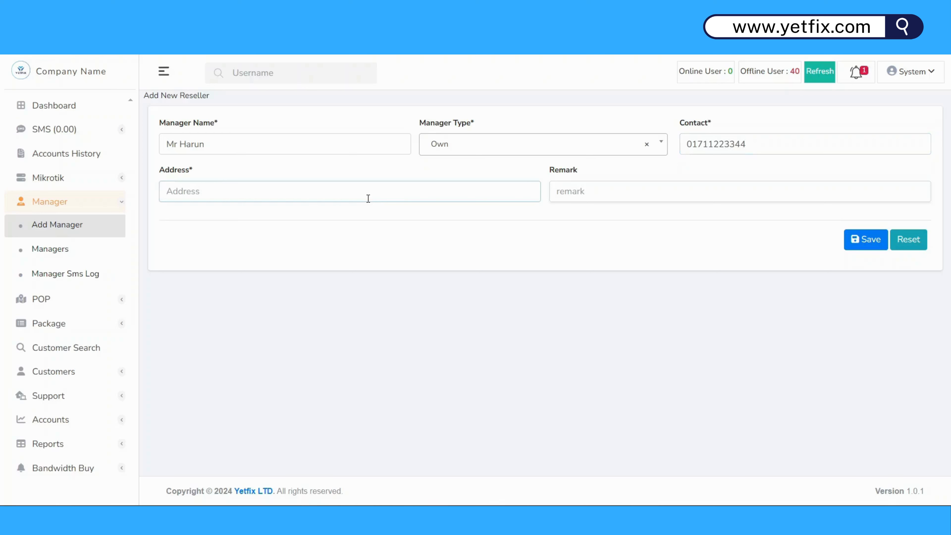
text(Dhaka)
click(646, 192)
text(O)
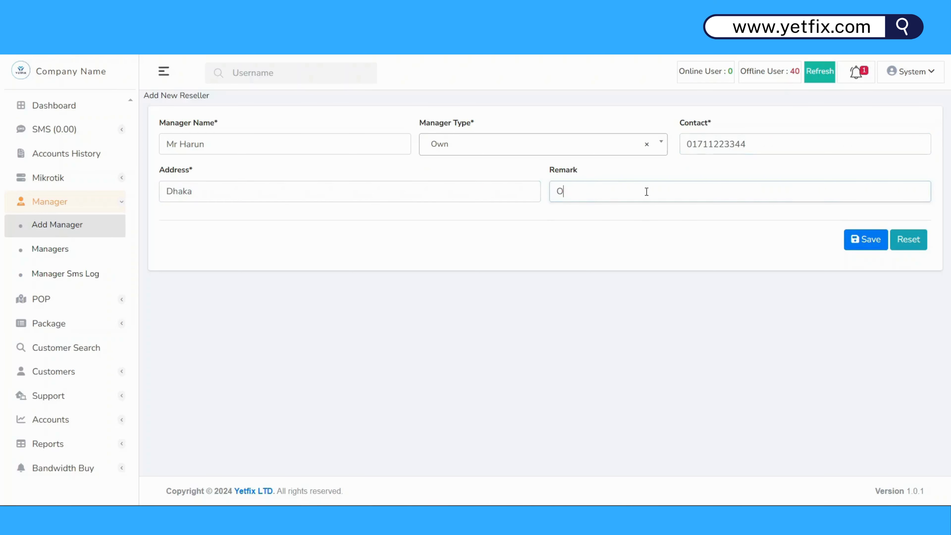
text(wn User)
click(862, 248)
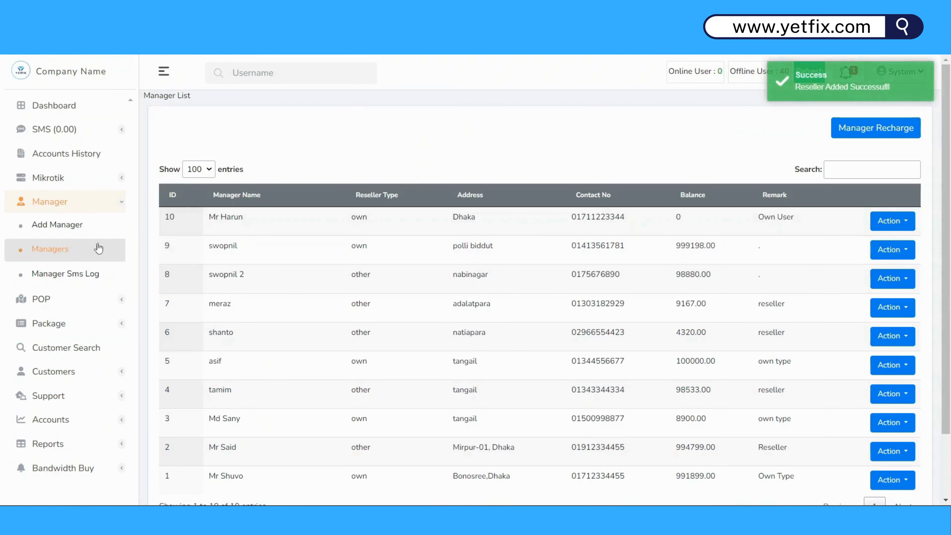
click(69, 232)
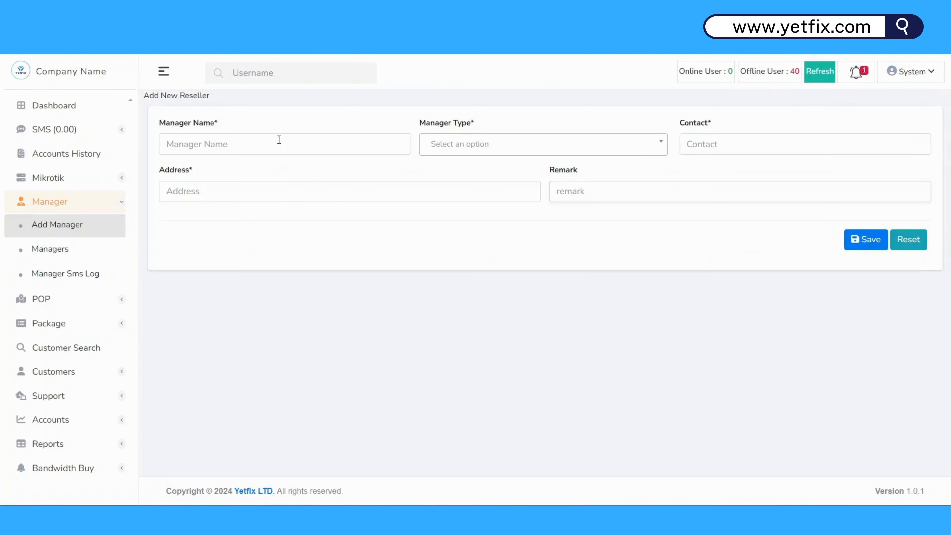
Enter the next manager's name, set the type to Other, and fill the contact number.
click(279, 140)
text(M)
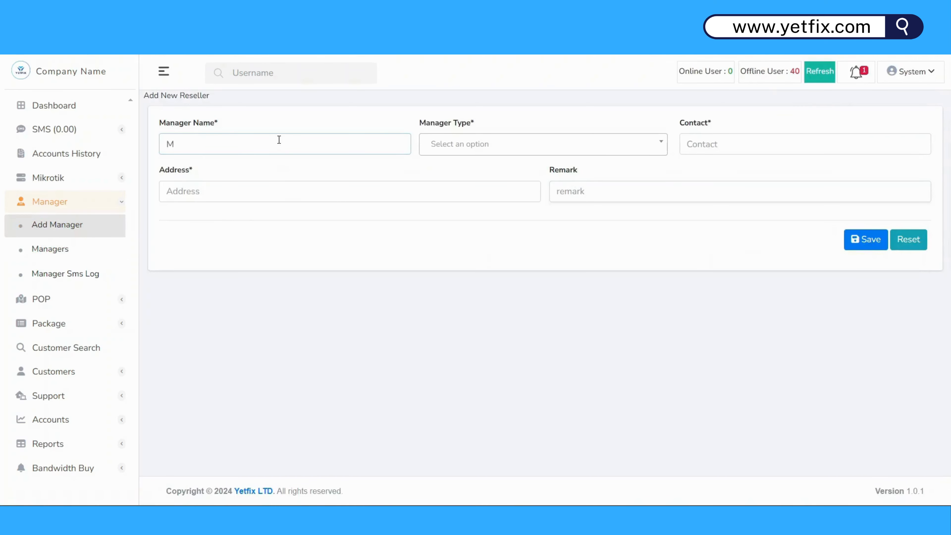
text(r Kabir)
click(495, 139)
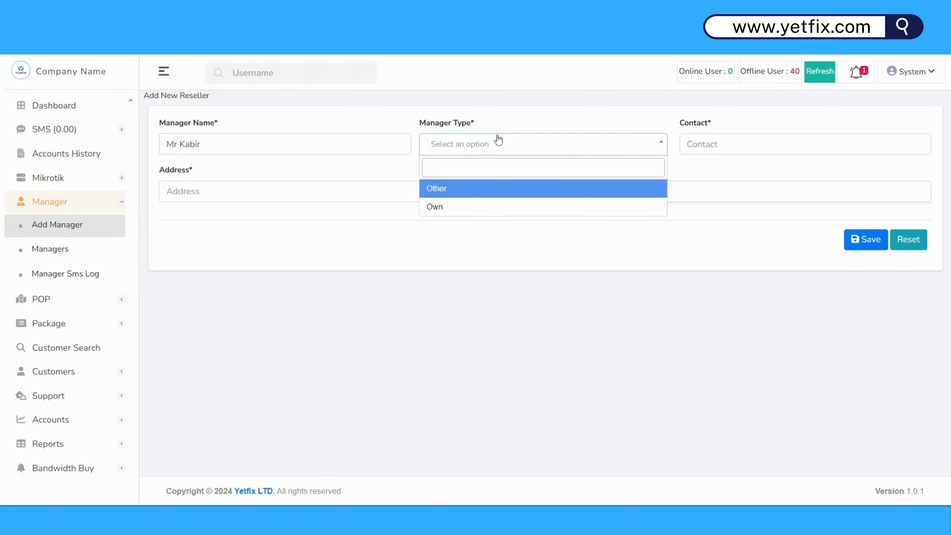
click(476, 191)
click(716, 150)
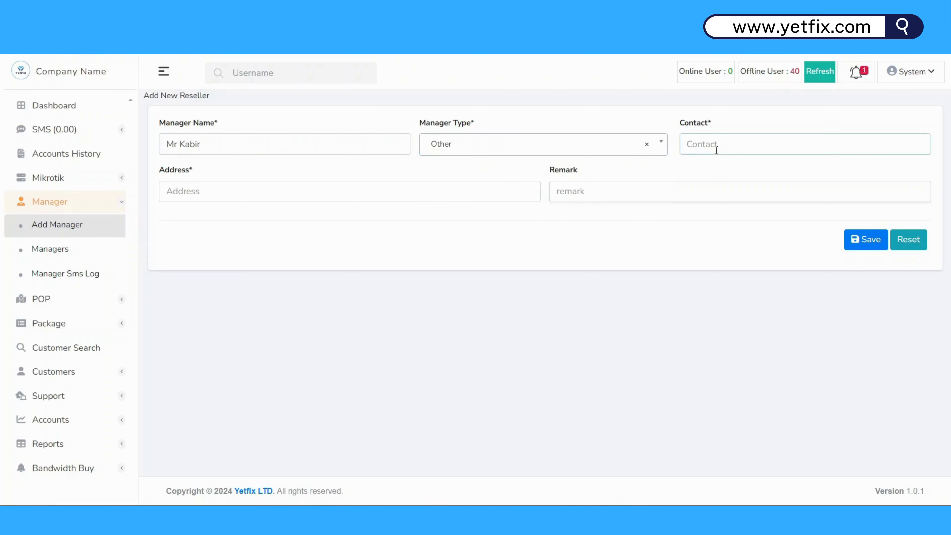
Fill the address and the remark 'Reseller', then save the manager.
click(389, 199)
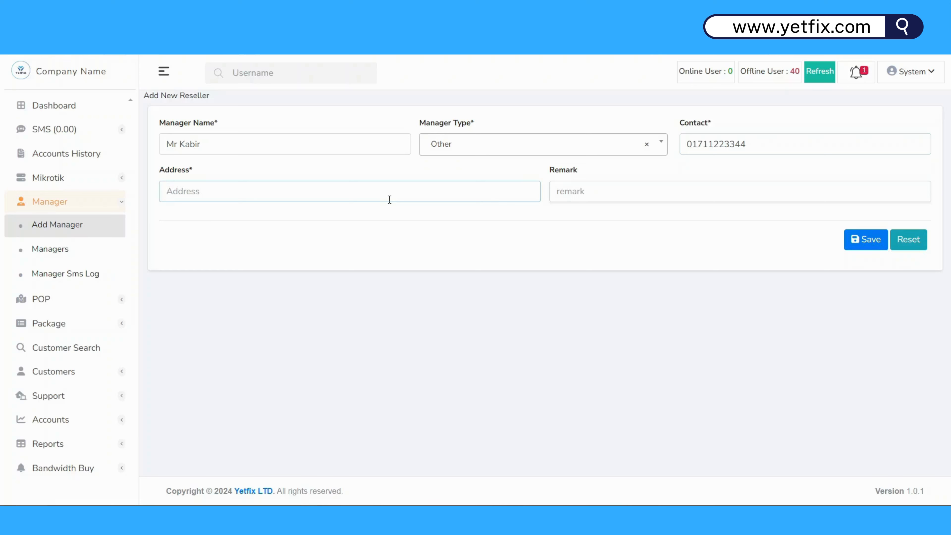
text(Savar)
click(629, 192)
text(Rese)
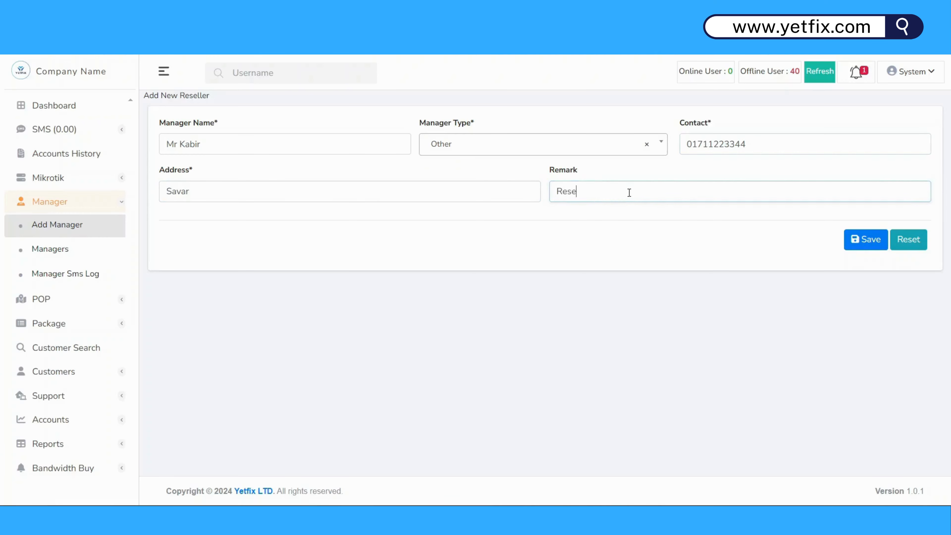
text(ller)
click(861, 250)
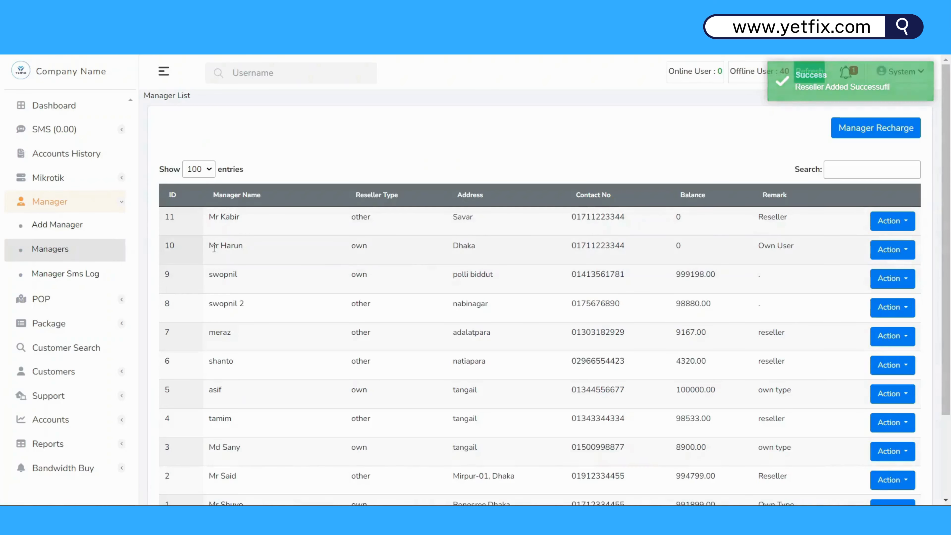
Highlight the two new managers' names, remark and type, then open manager ID 10's Action menu.
drag(216, 246, 268, 251)
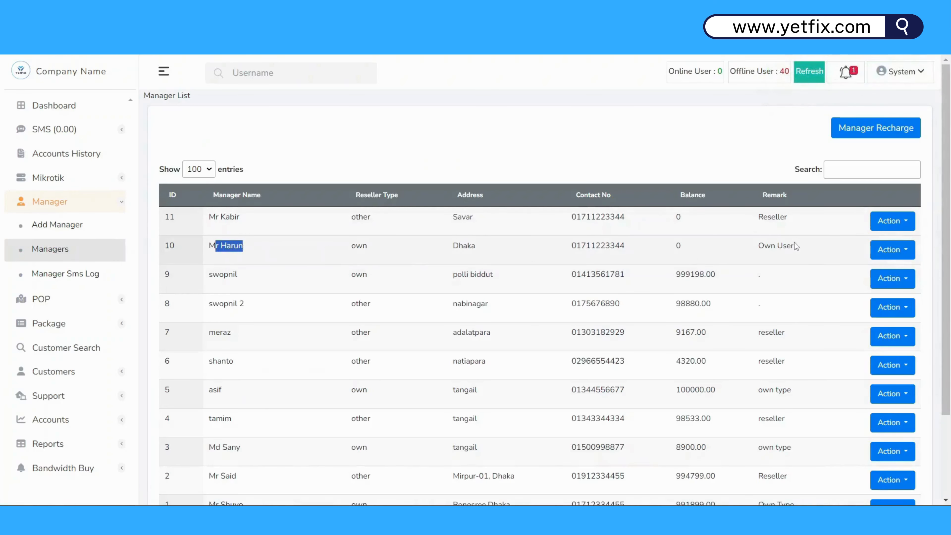
drag(791, 248, 752, 252)
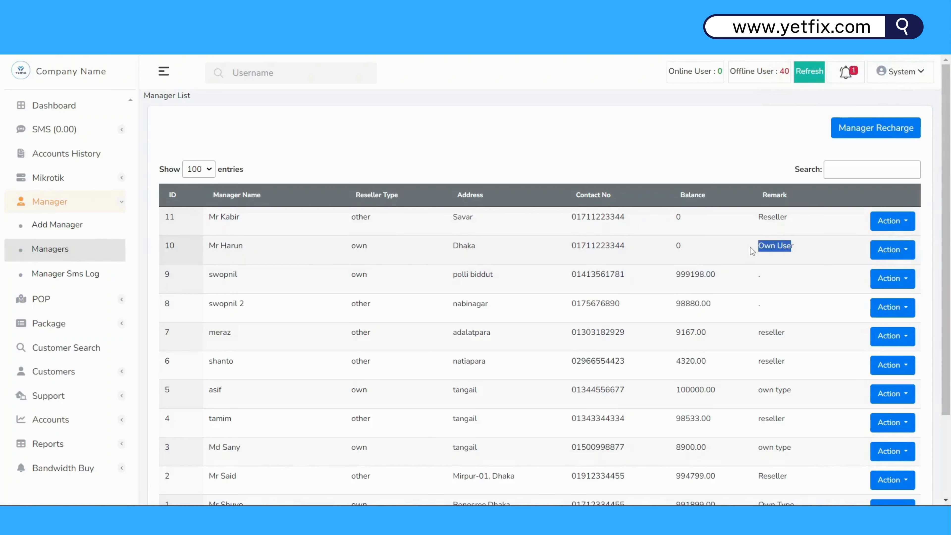
triple_click(228, 215)
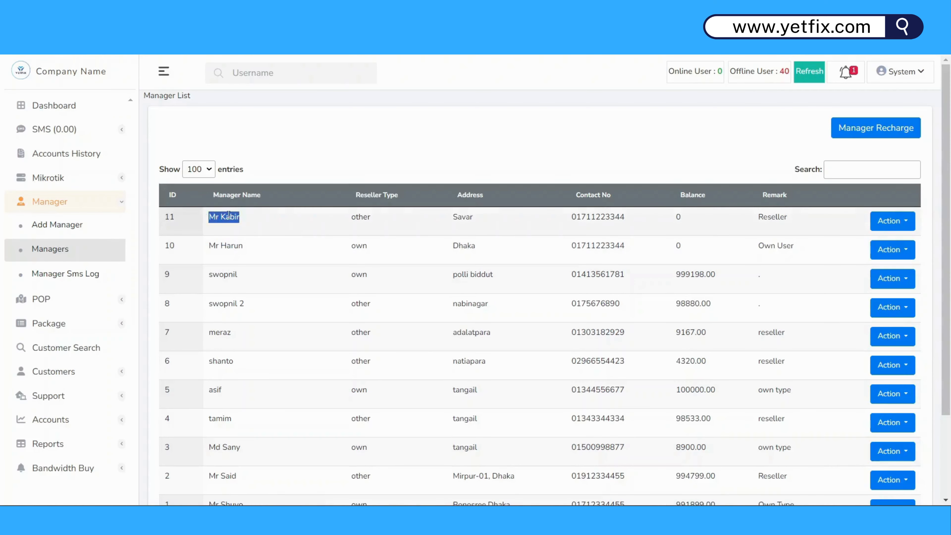
double_click(229, 215)
click(372, 217)
double_click(372, 216)
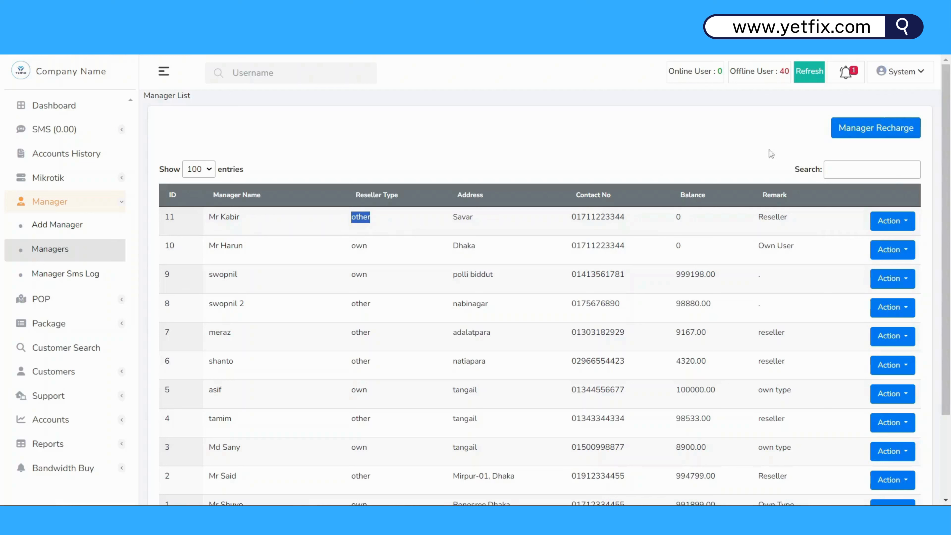
click(907, 251)
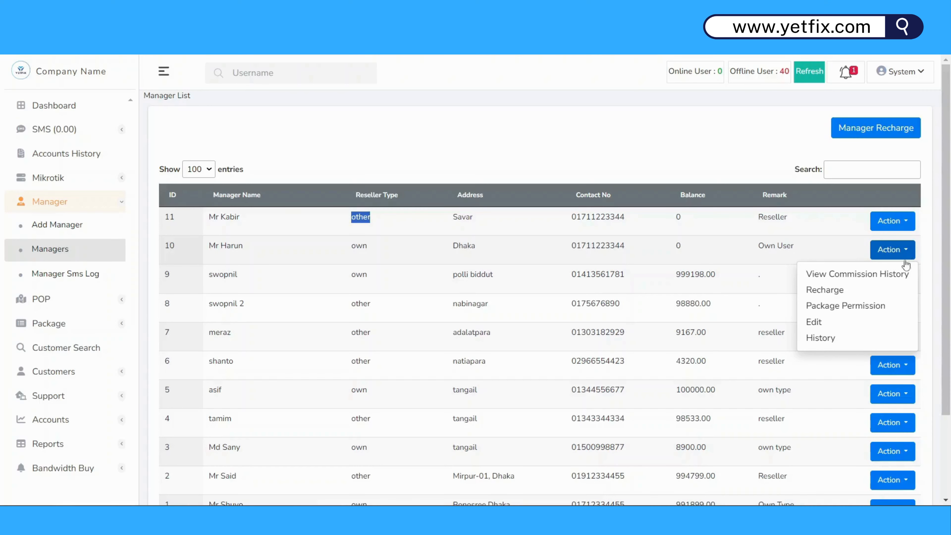
Recharge manager ID 10 with 50000 and the remark Recharge, confirm, and return to the manager pages.
click(857, 296)
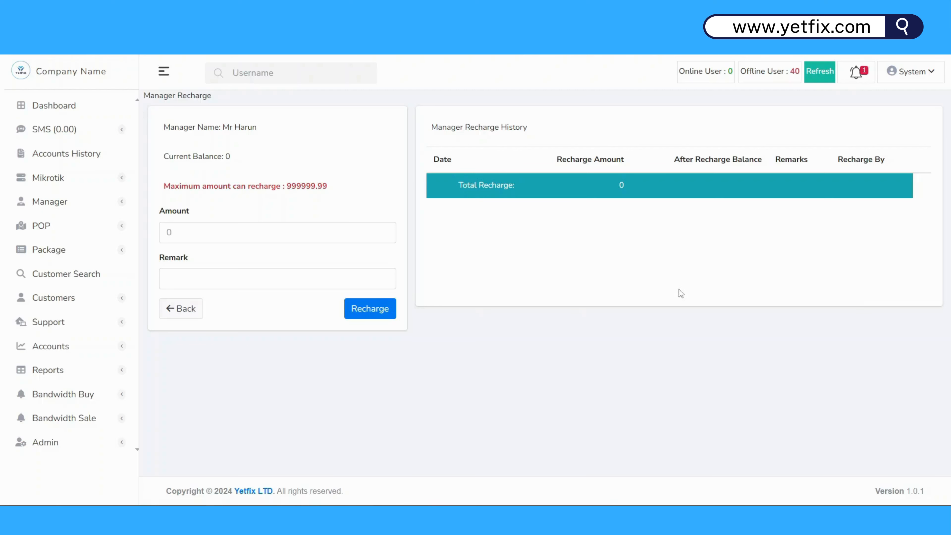
click(186, 228)
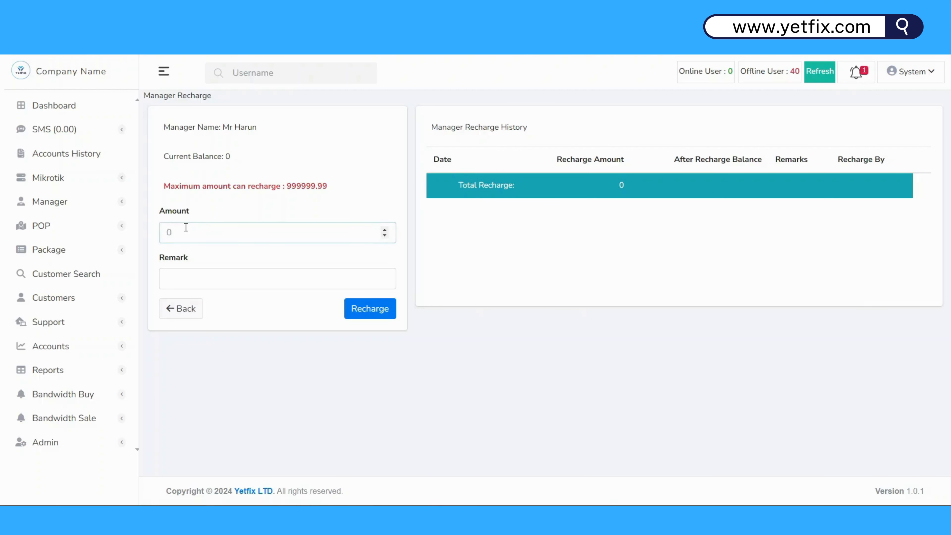
text(50000)
click(174, 270)
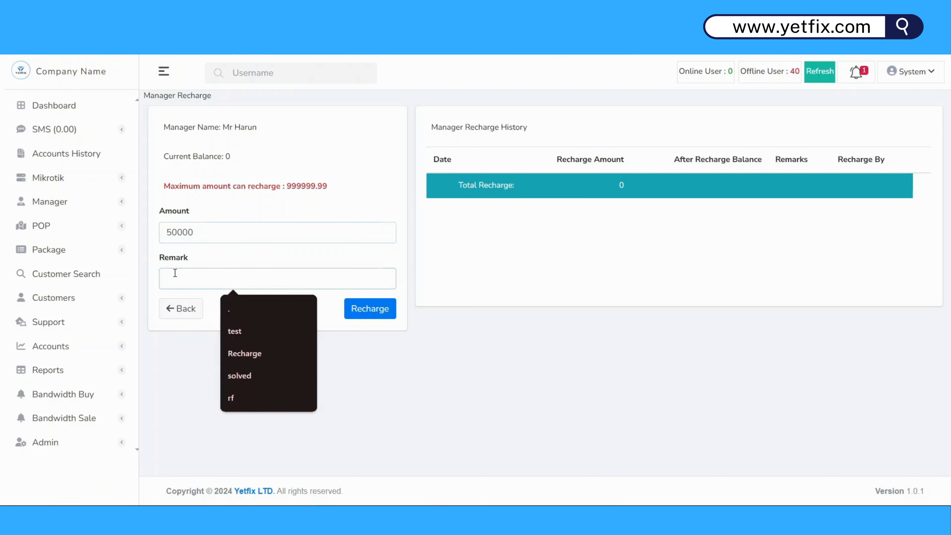
click(235, 353)
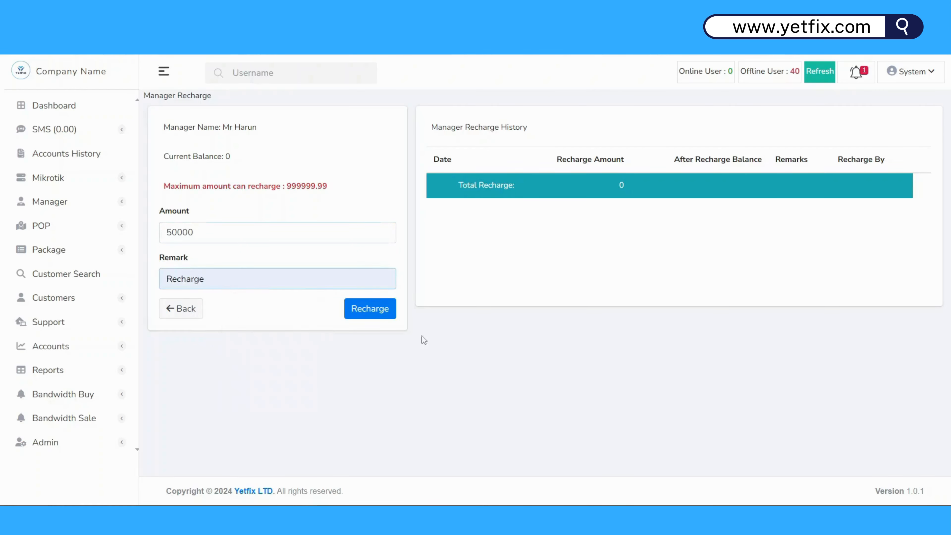
click(384, 311)
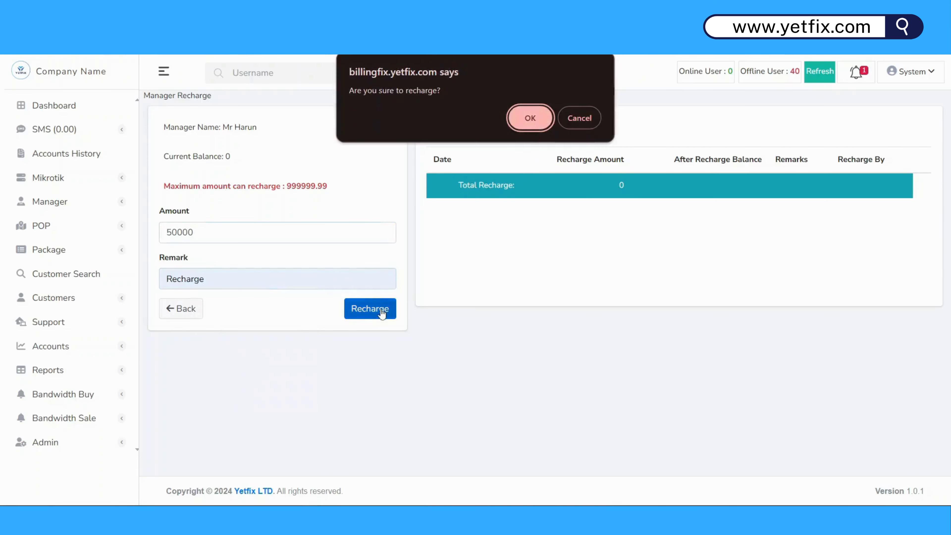
click(516, 122)
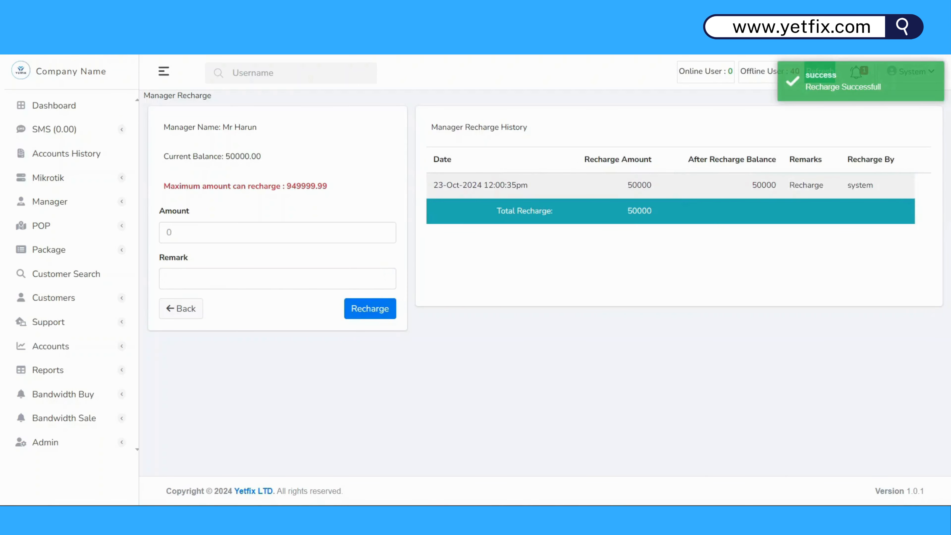
key(alt+Left)
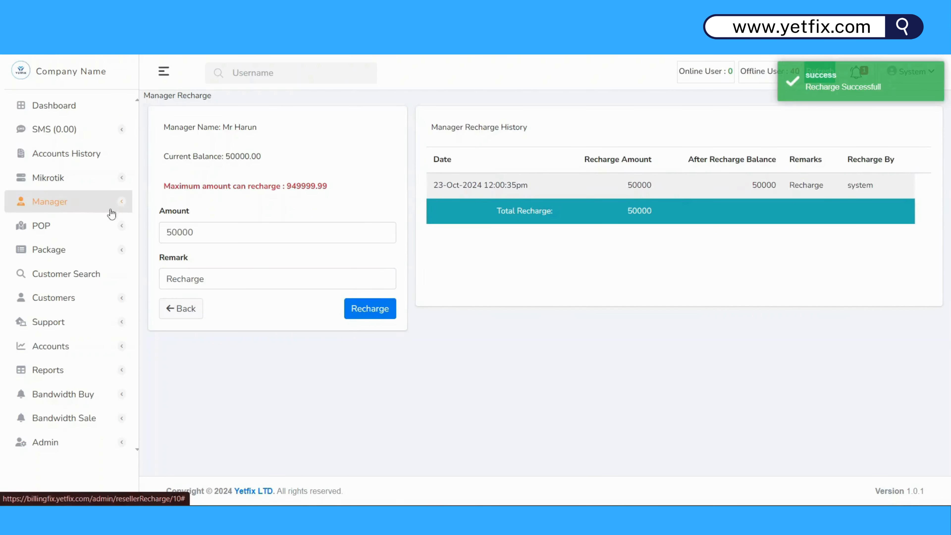
click(110, 203)
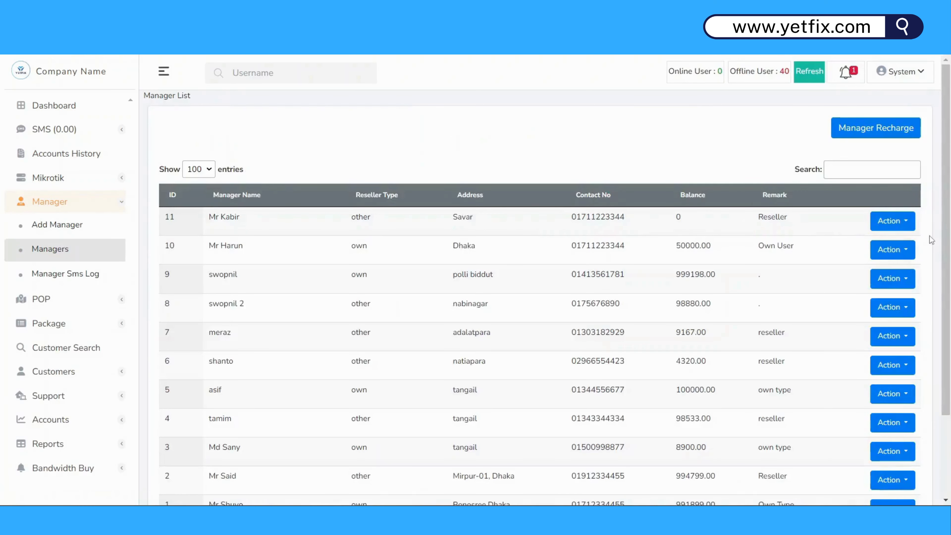
Recharge manager ID 11 with 10000 and the remark Recharge, then confirm.
click(907, 224)
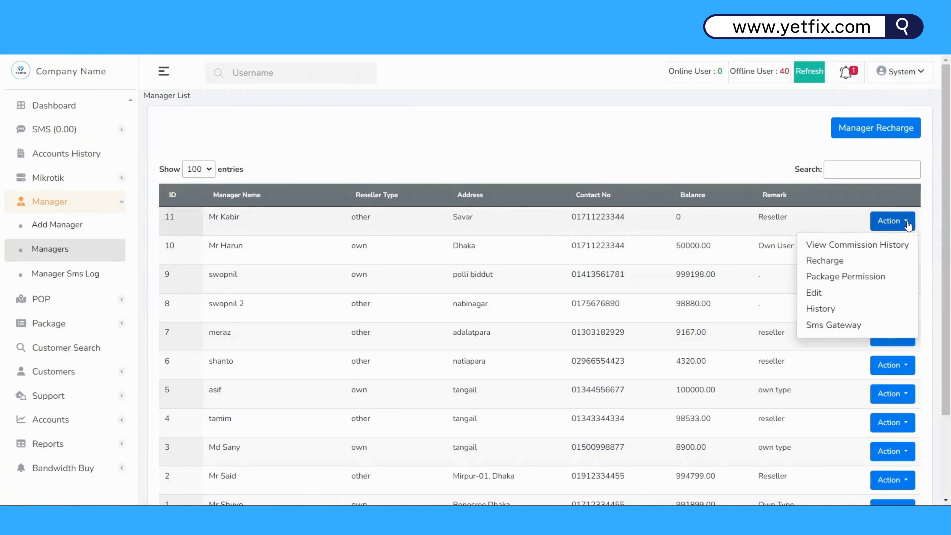
click(845, 261)
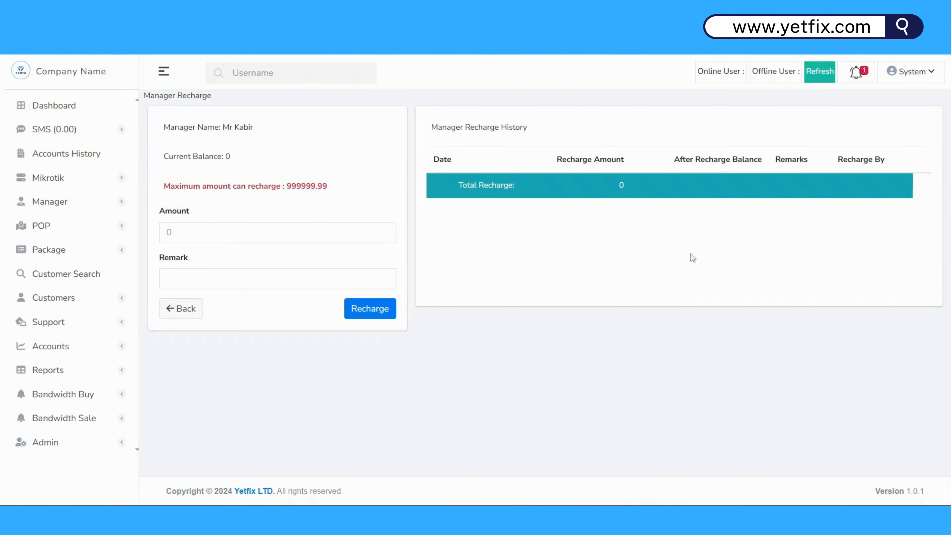
click(206, 233)
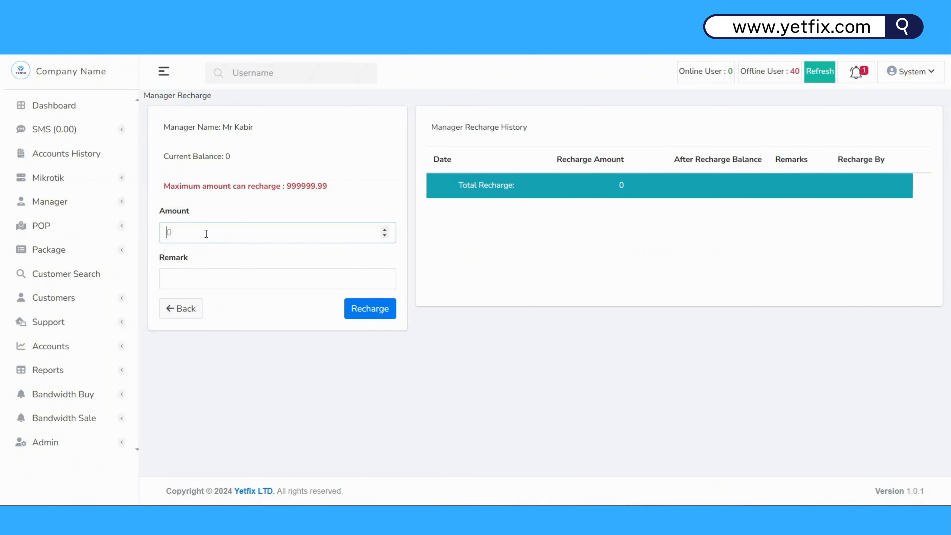
text(10000)
click(168, 285)
text(res)
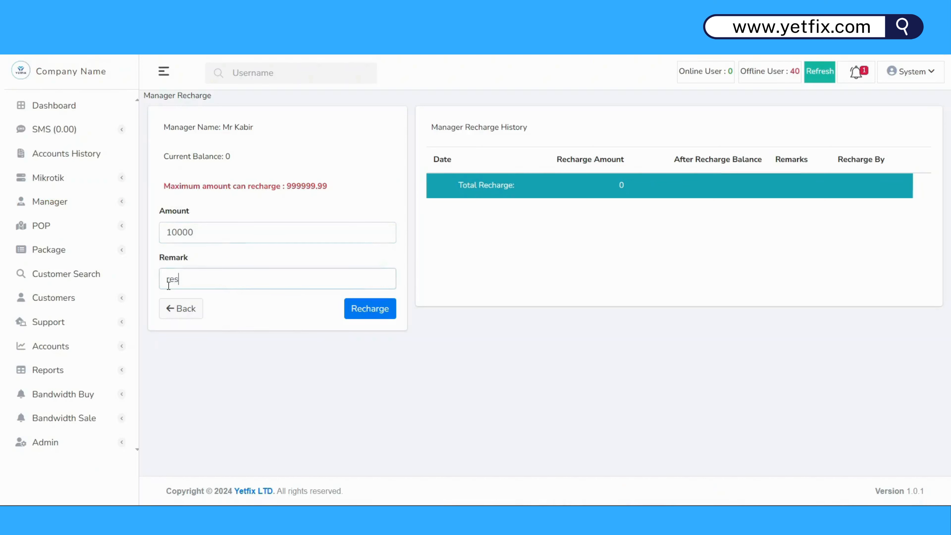
key(BackSpace)
key(BackSpace)
key(BackSpace)
text(Recharg)
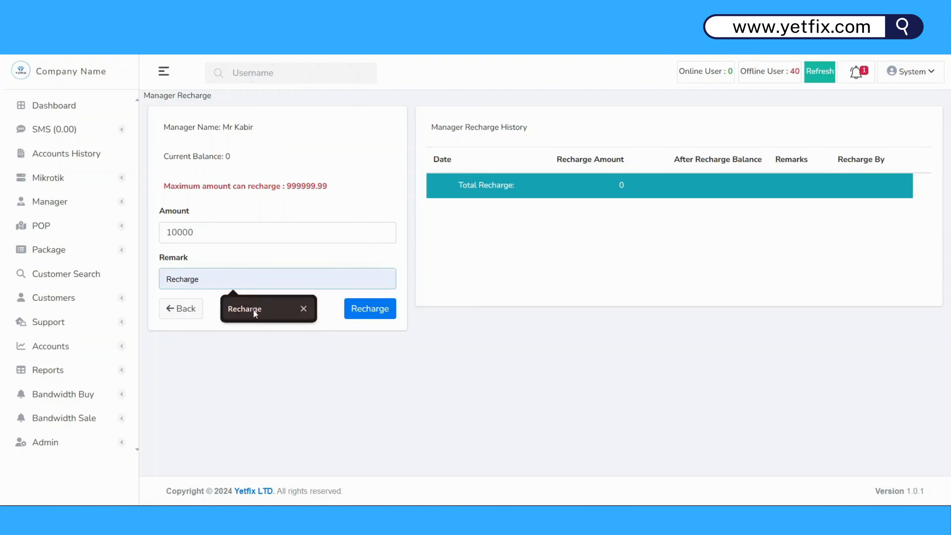
click(253, 309)
click(376, 309)
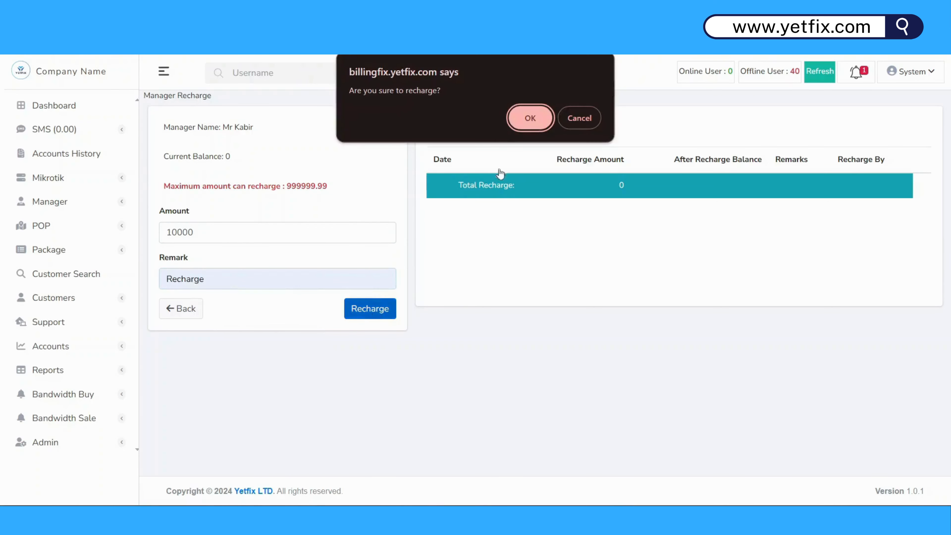
click(530, 119)
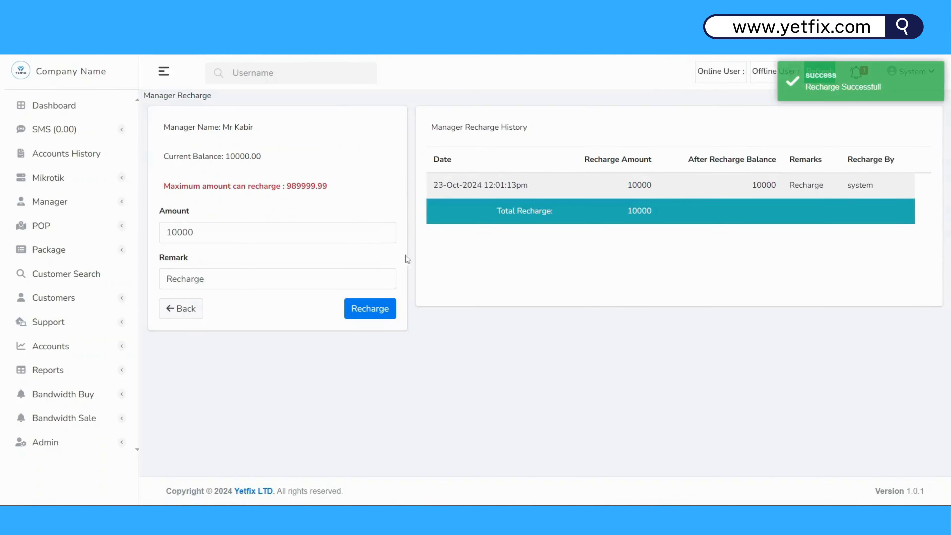
click(87, 209)
Return to the Manager List and highlight the new balances 50000.00 and 10000.00.
click(84, 257)
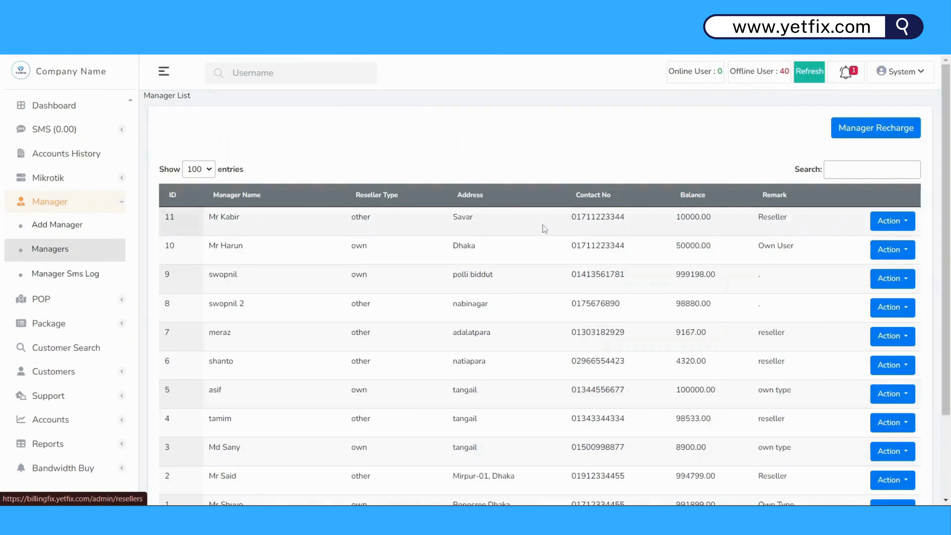
double_click(692, 217)
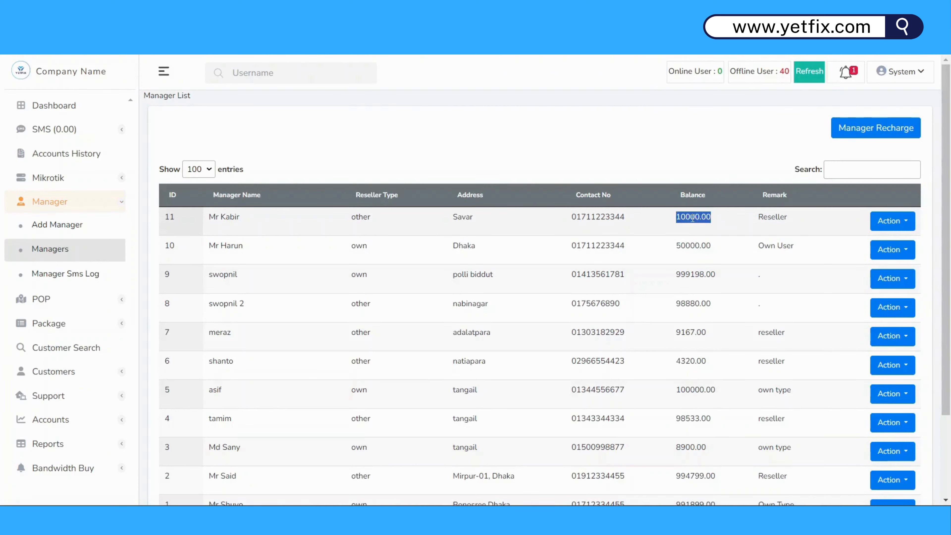
click(696, 245)
double_click(695, 245)
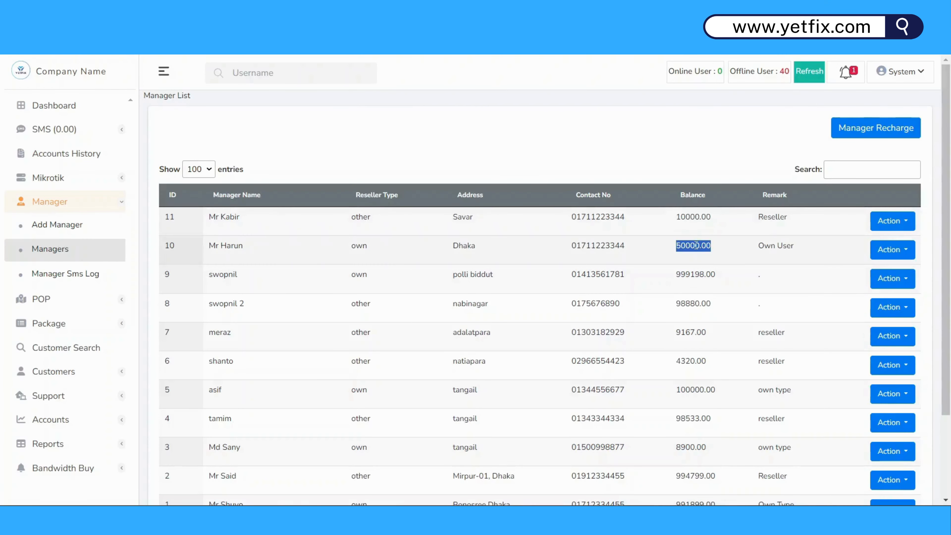
double_click(692, 218)
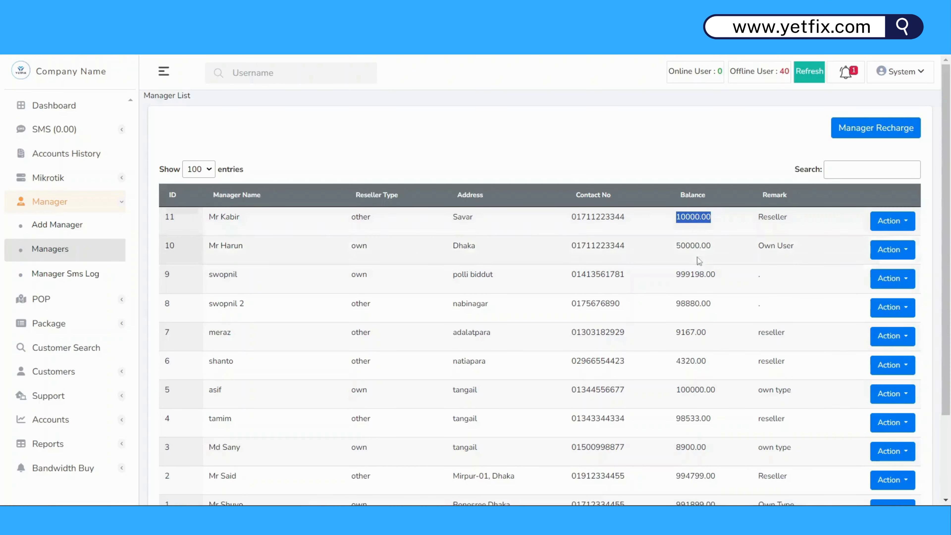
double_click(694, 248)
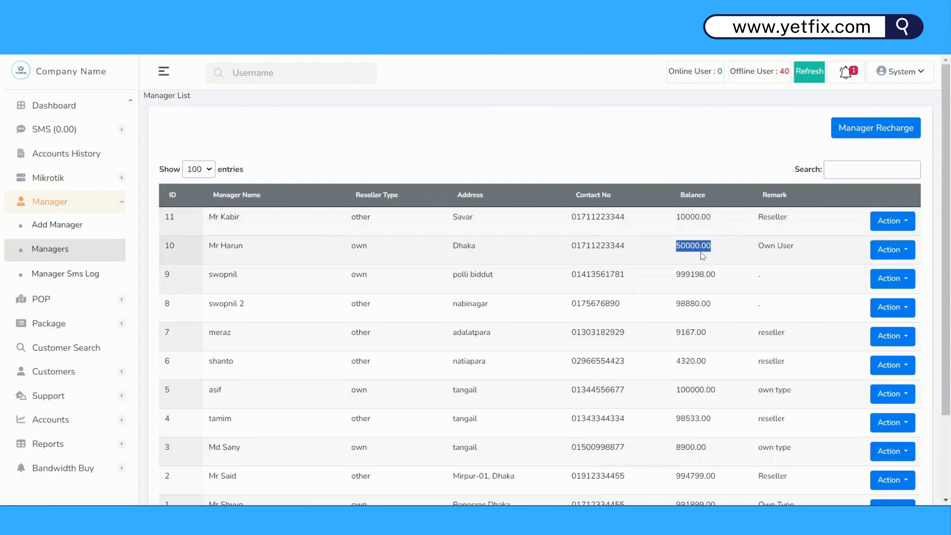
View manager ID 11's empty commission history, then reopen his Action menu from the Manager List.
click(904, 221)
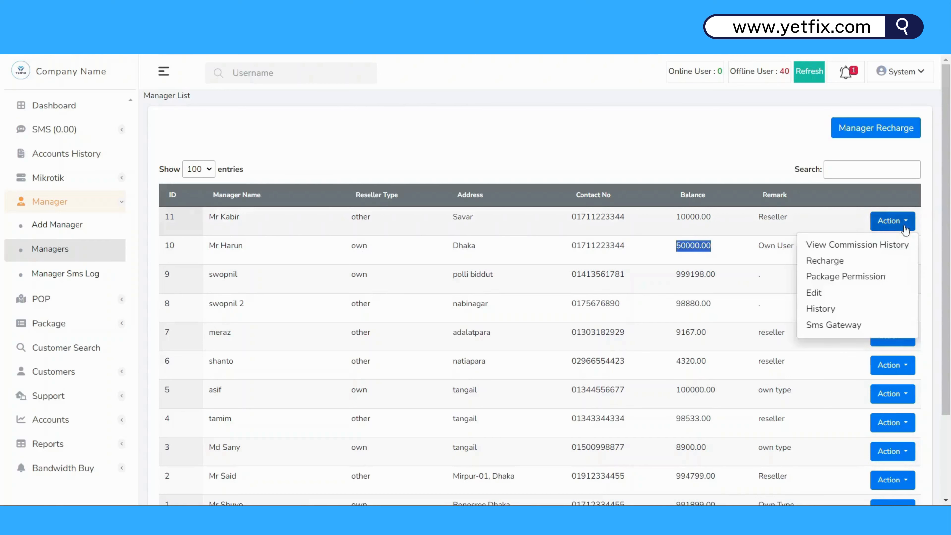
click(879, 247)
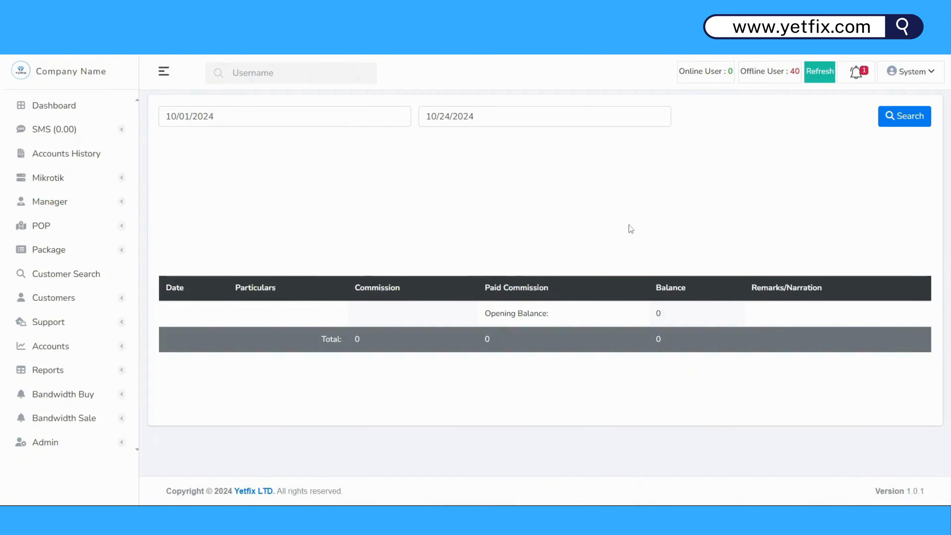
click(90, 22)
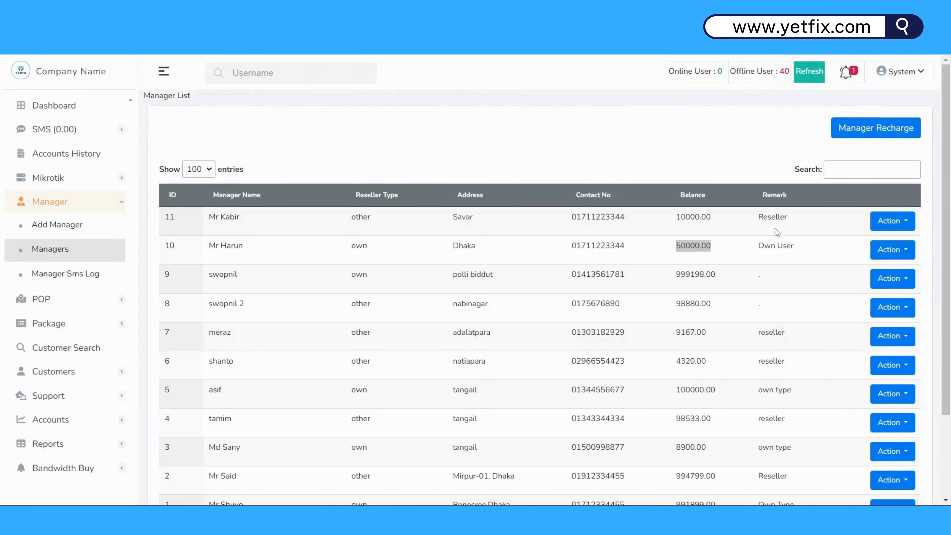
click(903, 225)
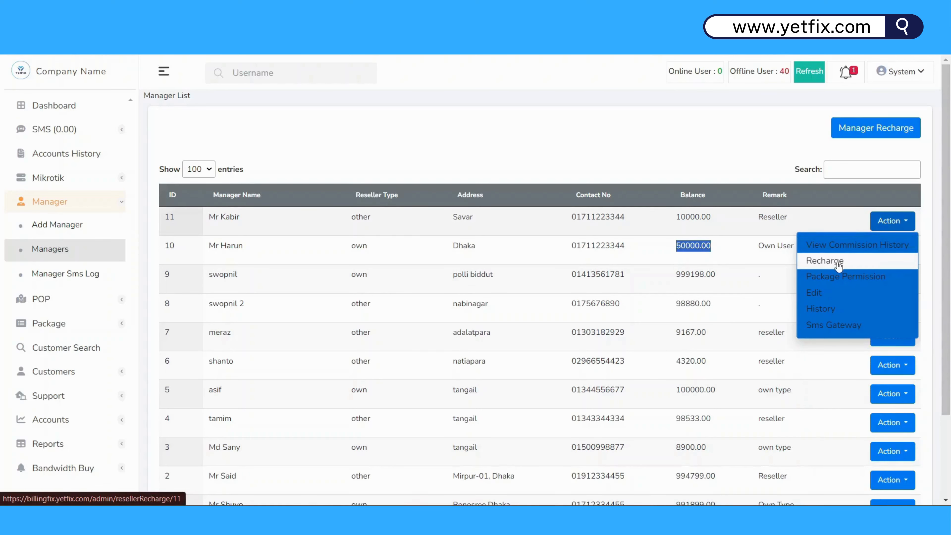
Tick all 13 packages, Gold Package through swopnil2, in manager ID 11's Package Permission page.
click(849, 279)
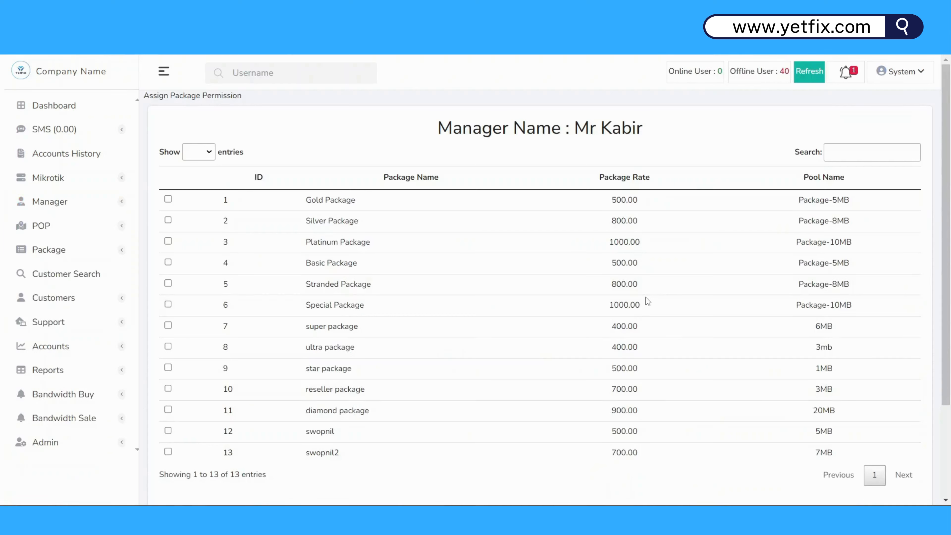
click(168, 199)
click(167, 221)
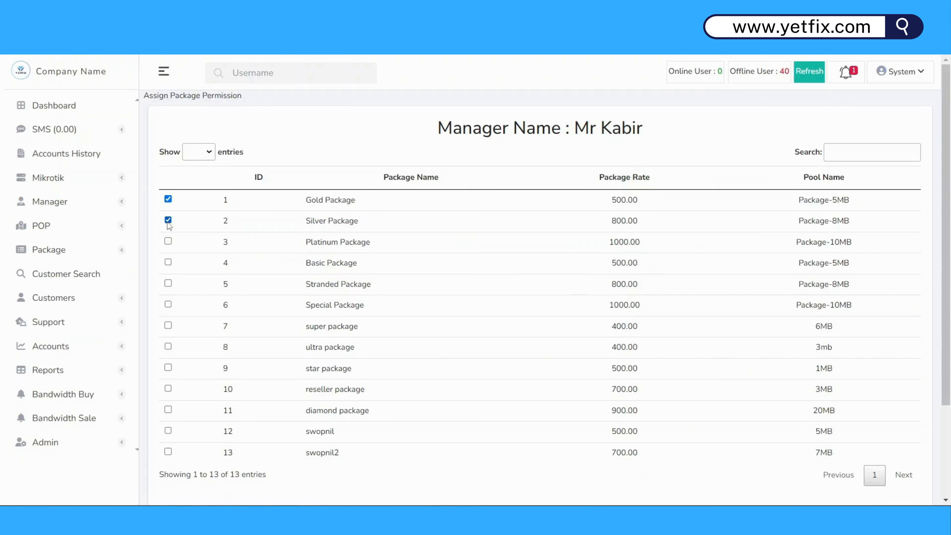
click(168, 246)
click(168, 263)
click(168, 283)
click(169, 305)
click(168, 325)
click(168, 346)
click(168, 367)
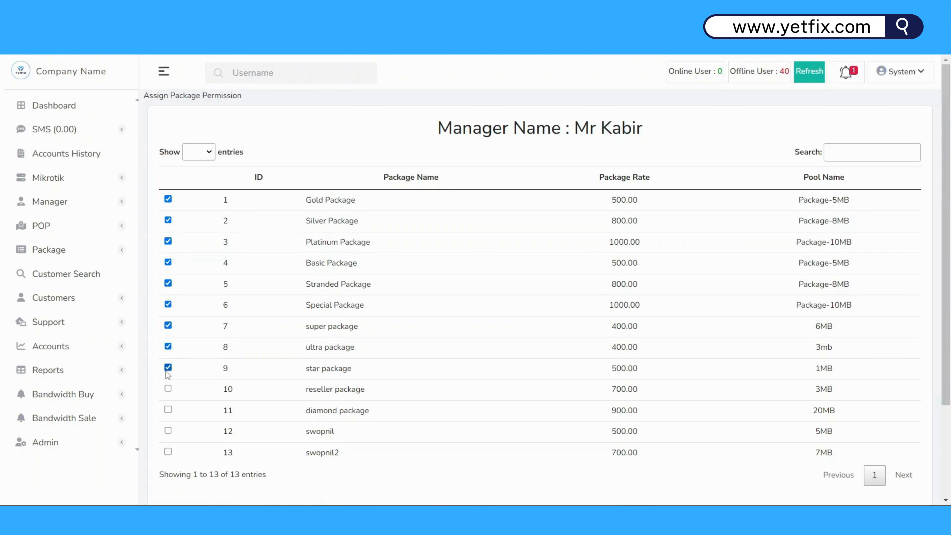
click(168, 389)
click(168, 410)
click(168, 431)
click(168, 452)
Assign the ticked packages to the manager.
scroll(532, 340, down, 3)
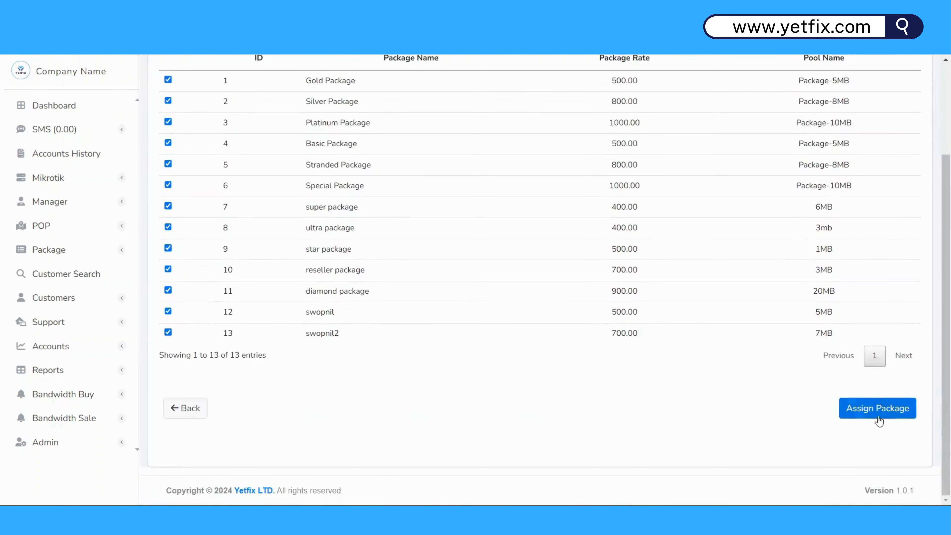
click(862, 410)
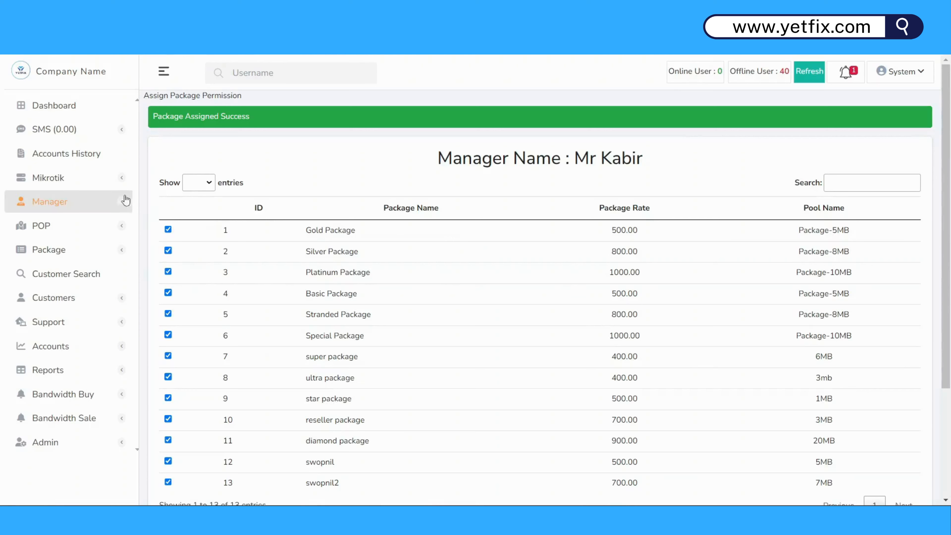
click(111, 201)
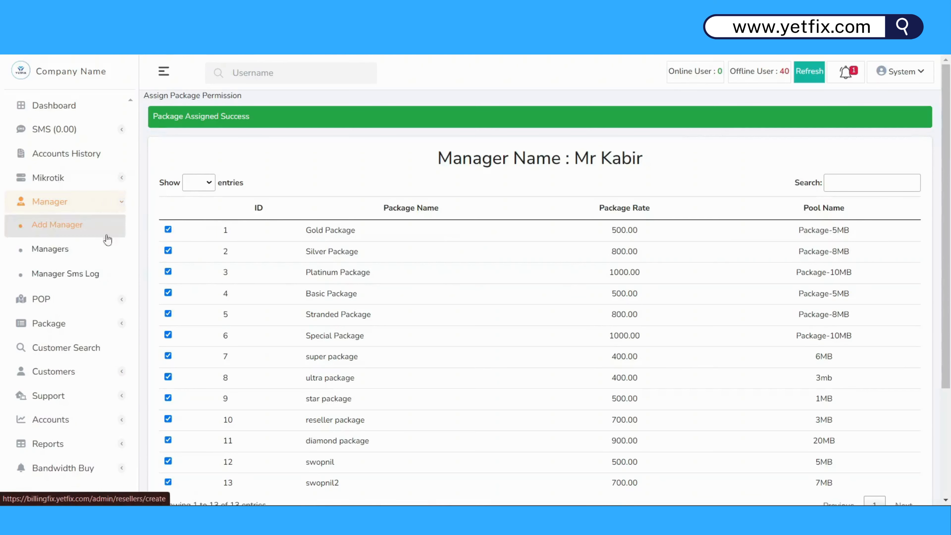
From the Manager List, view the ID 10 manager's change history, which is empty, then return.
click(90, 253)
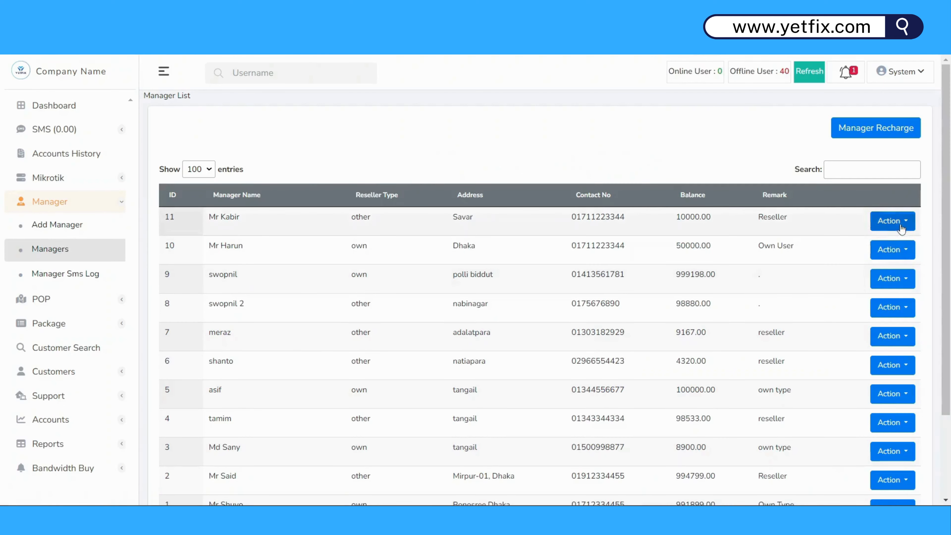
click(901, 224)
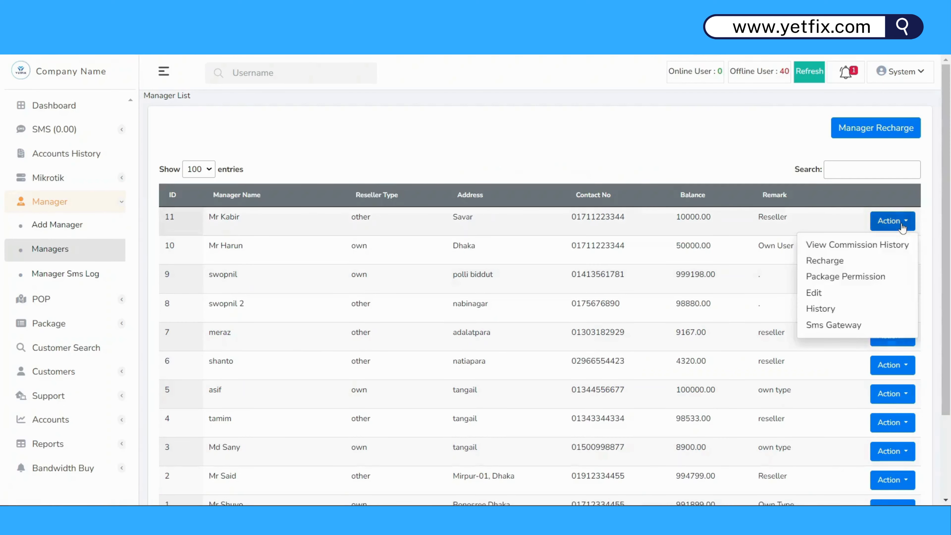
click(816, 296)
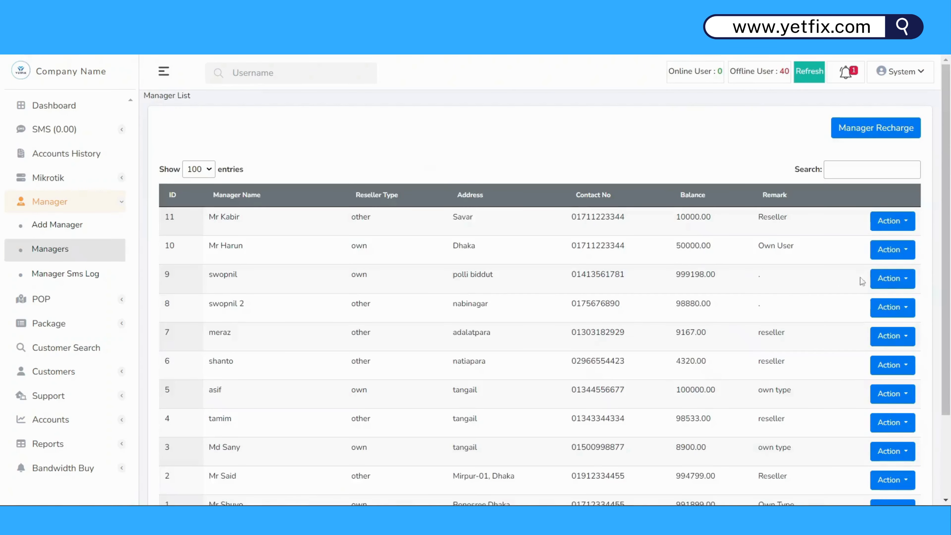
scroll(905, 281, down, 2)
click(907, 187)
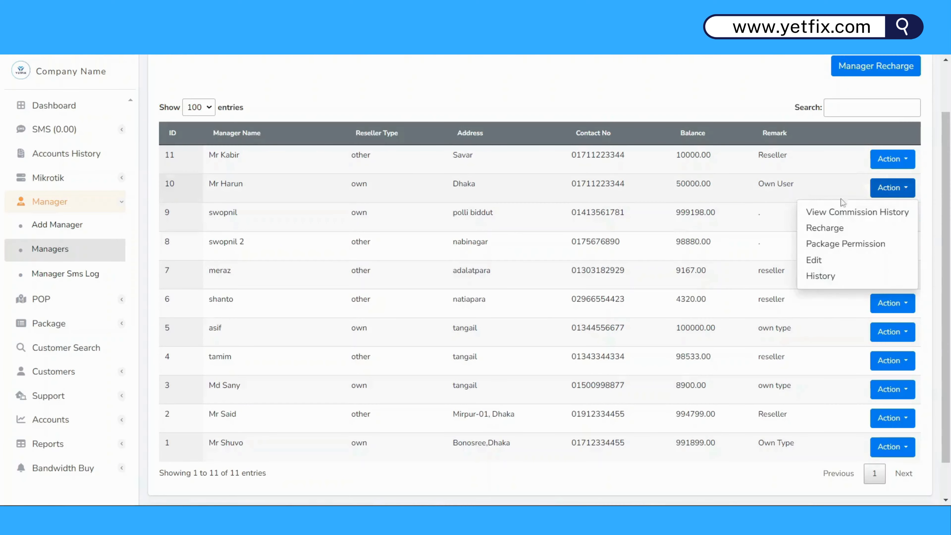
click(826, 287)
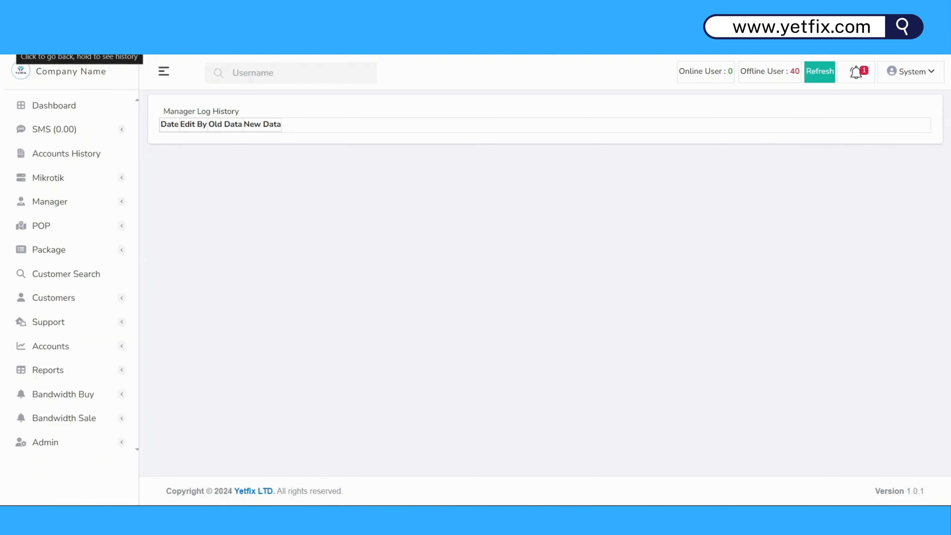
click(15, 45)
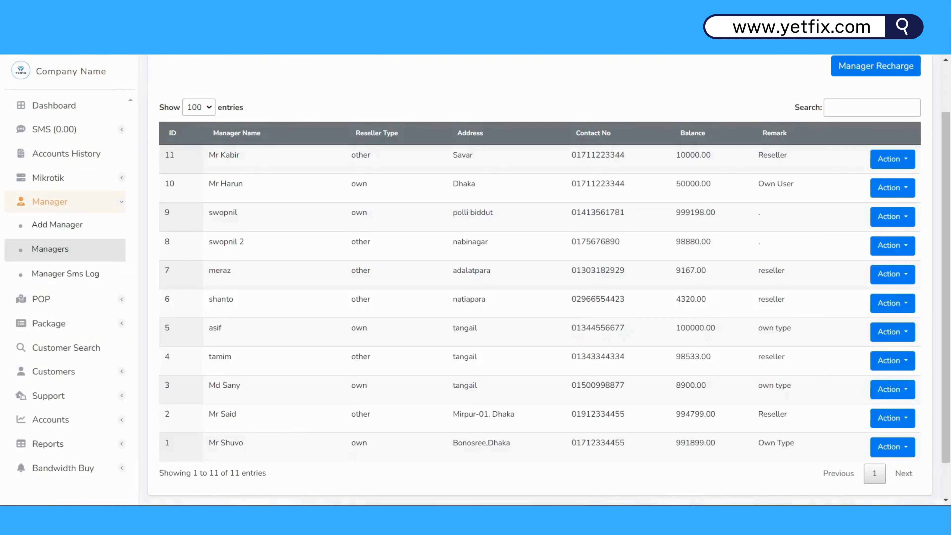
Look over the managers' action menus on the list, then expand the SMS sidebar menu.
click(908, 160)
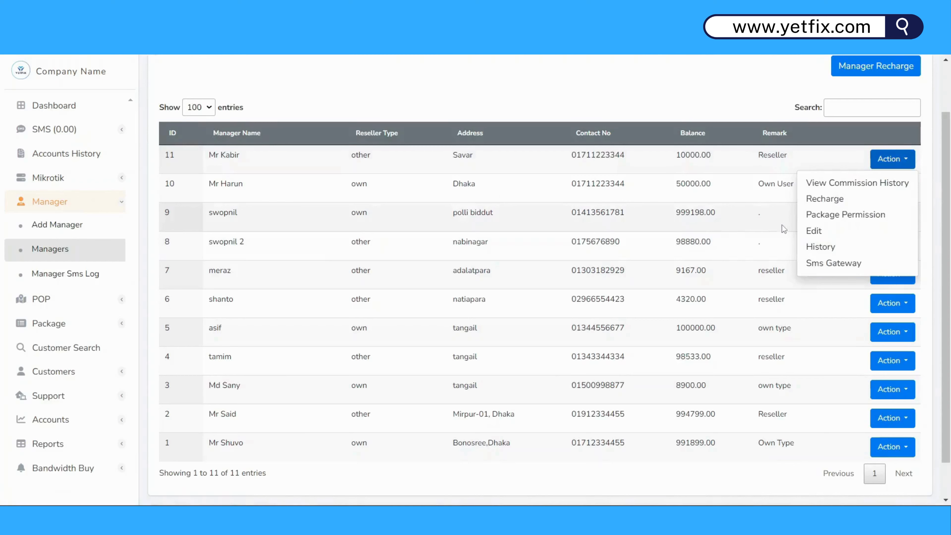
click(741, 196)
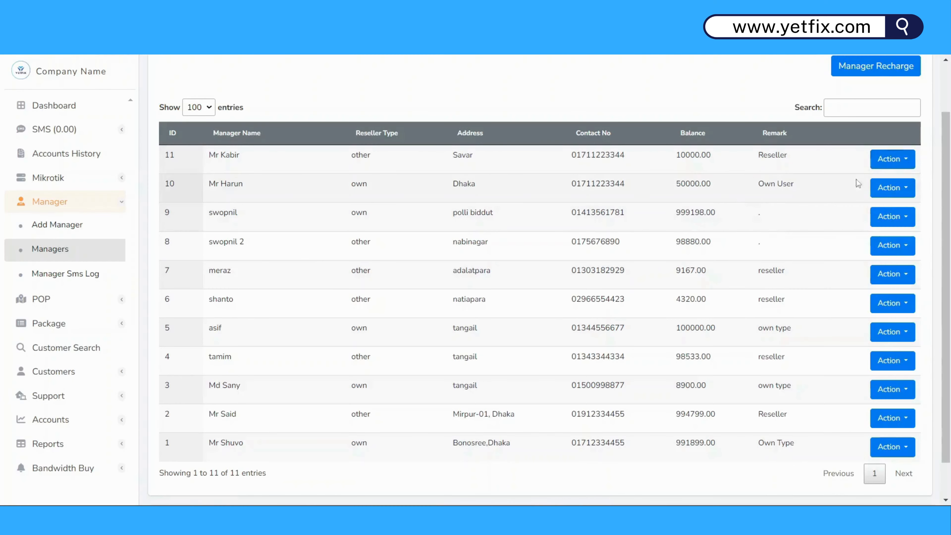
click(907, 164)
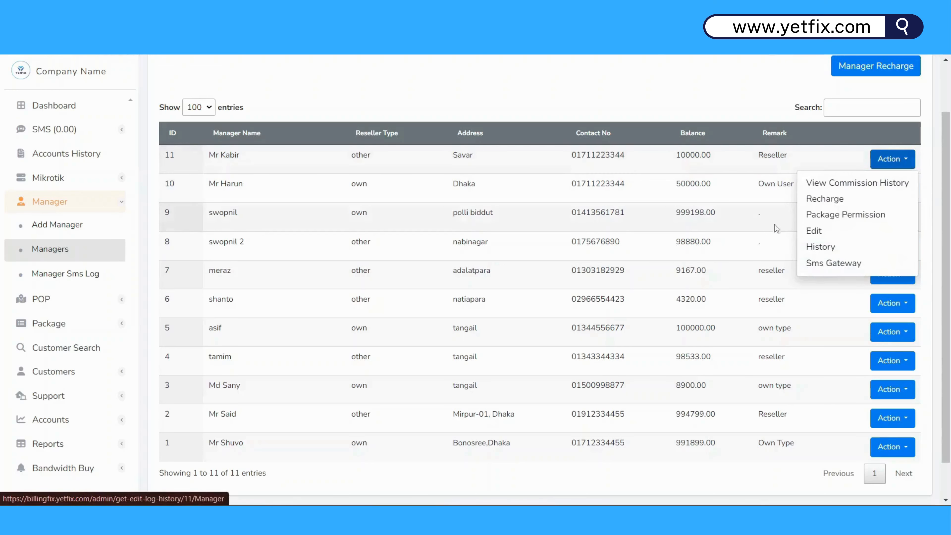
click(743, 200)
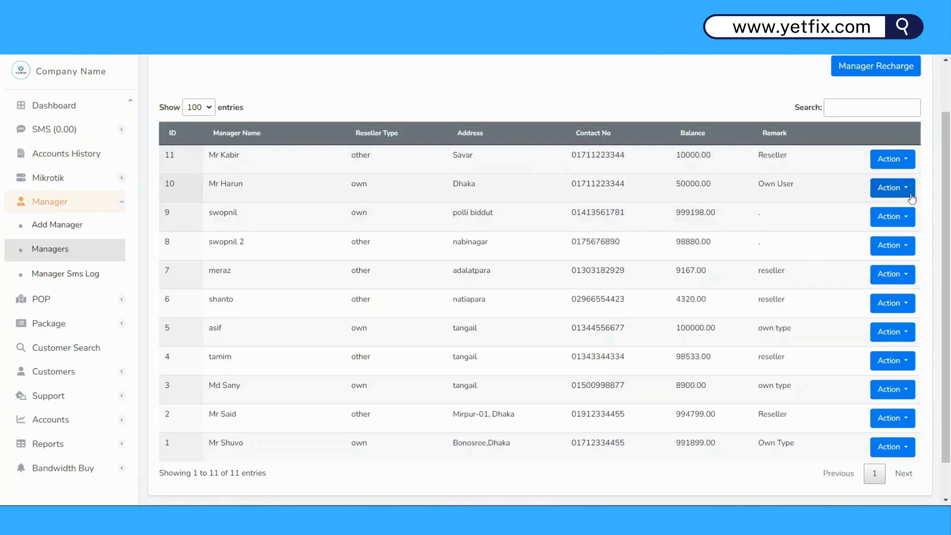
click(895, 187)
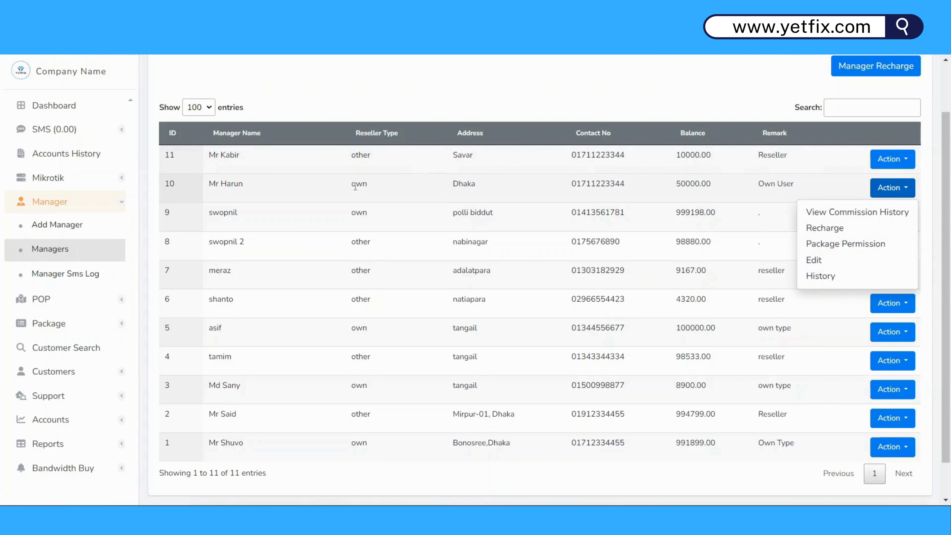
drag(351, 187, 407, 187)
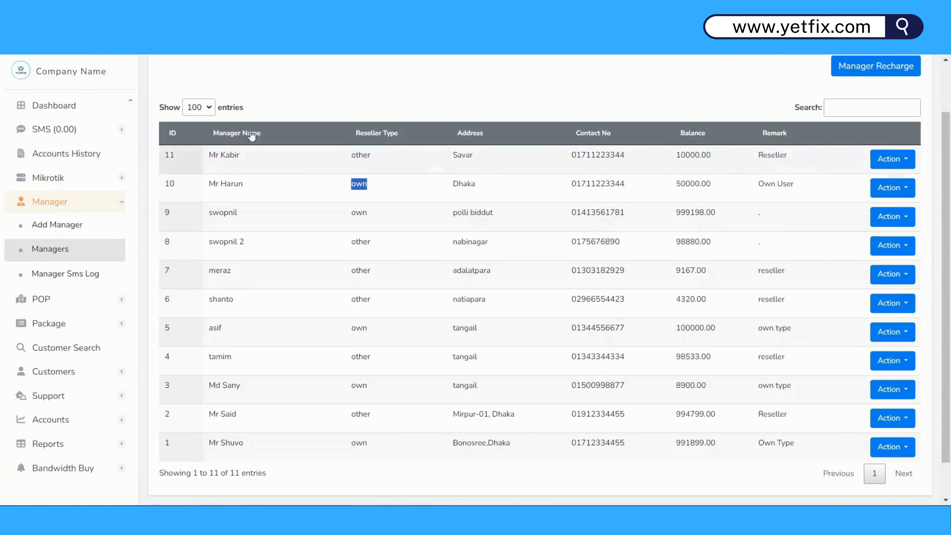
click(124, 131)
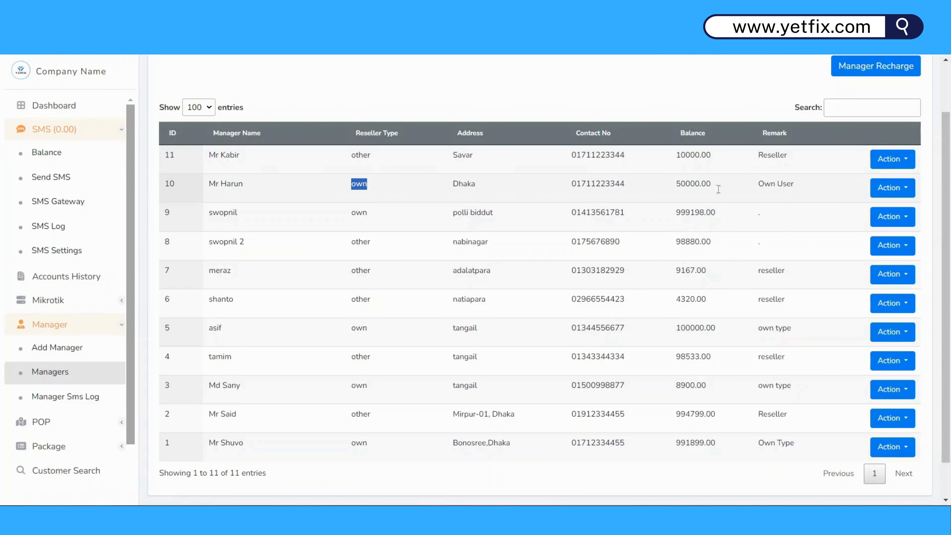
click(896, 161)
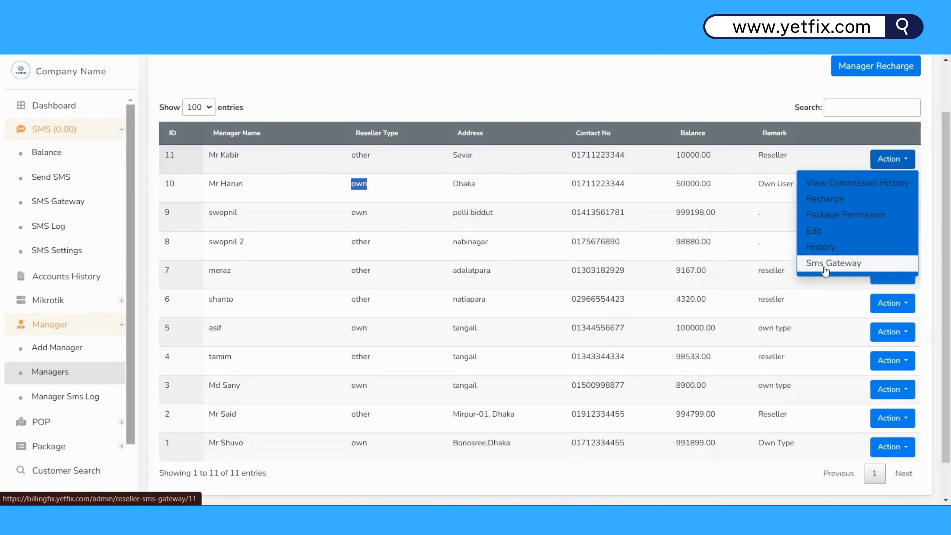
double_click(358, 155)
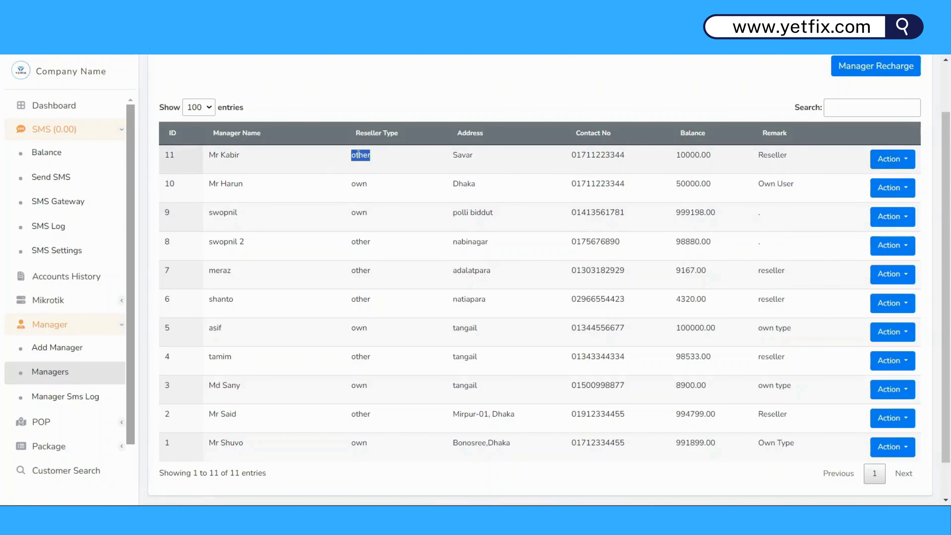
click(908, 165)
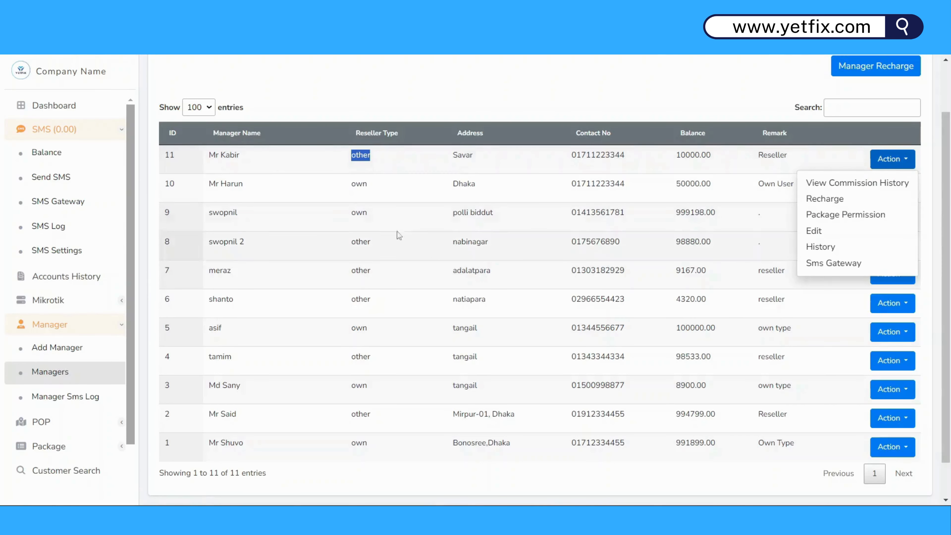
double_click(353, 185)
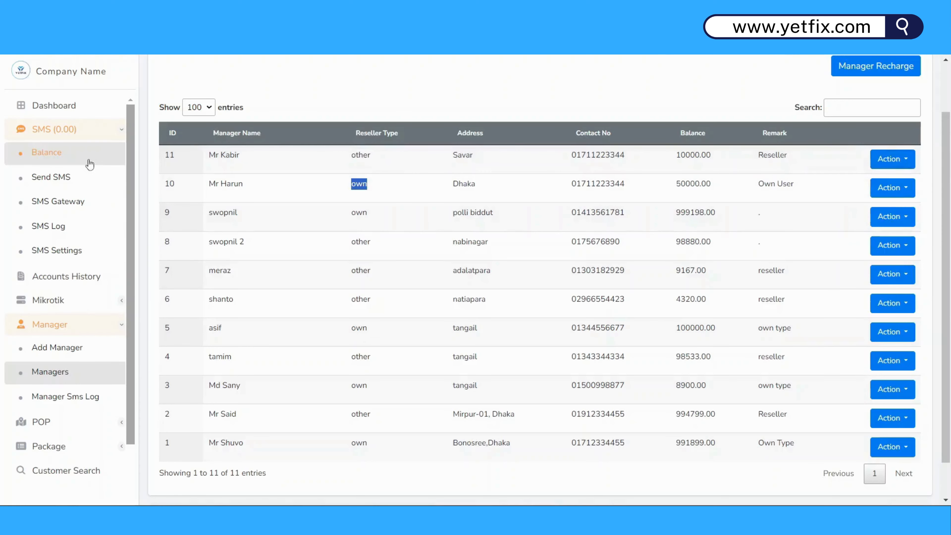
click(900, 160)
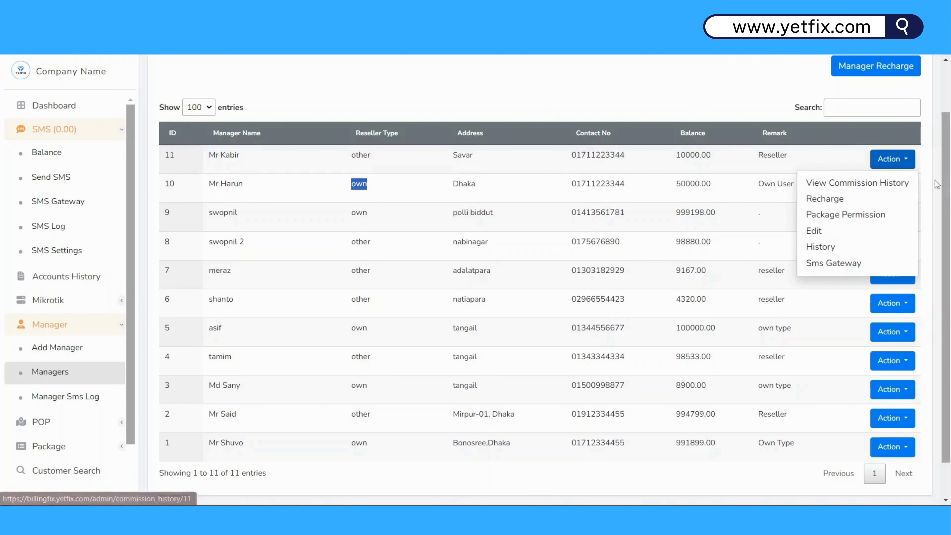
click(840, 265)
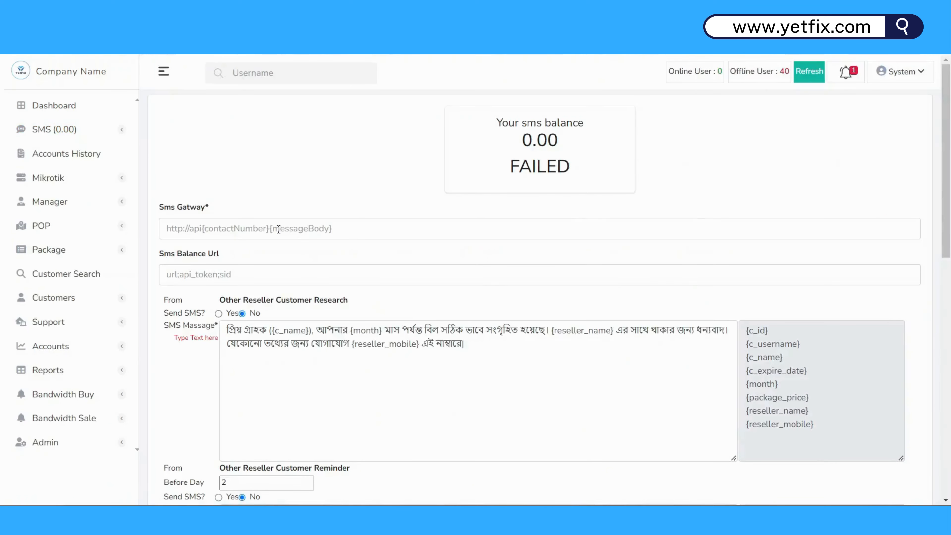
scroll(501, 236, down, 5)
scroll(504, 237, up, 5)
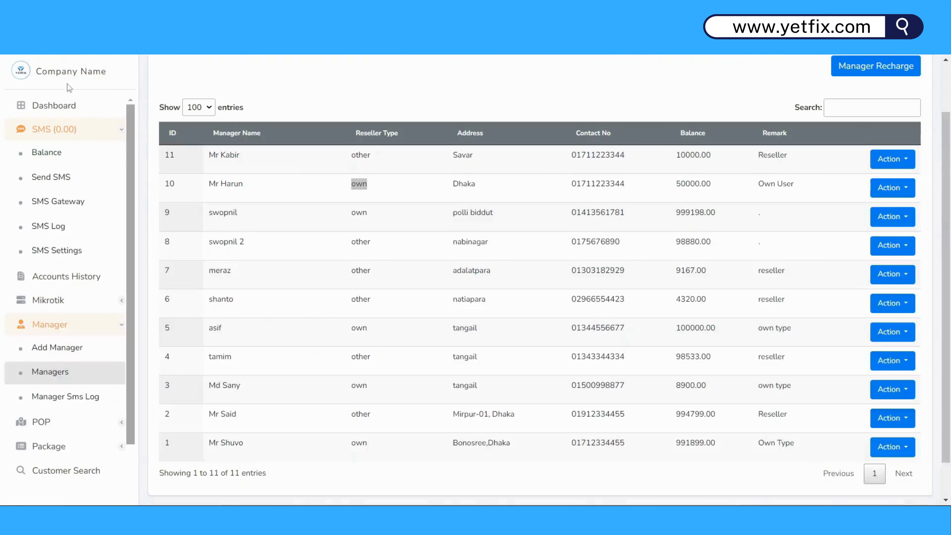
scroll(803, 252, up, 2)
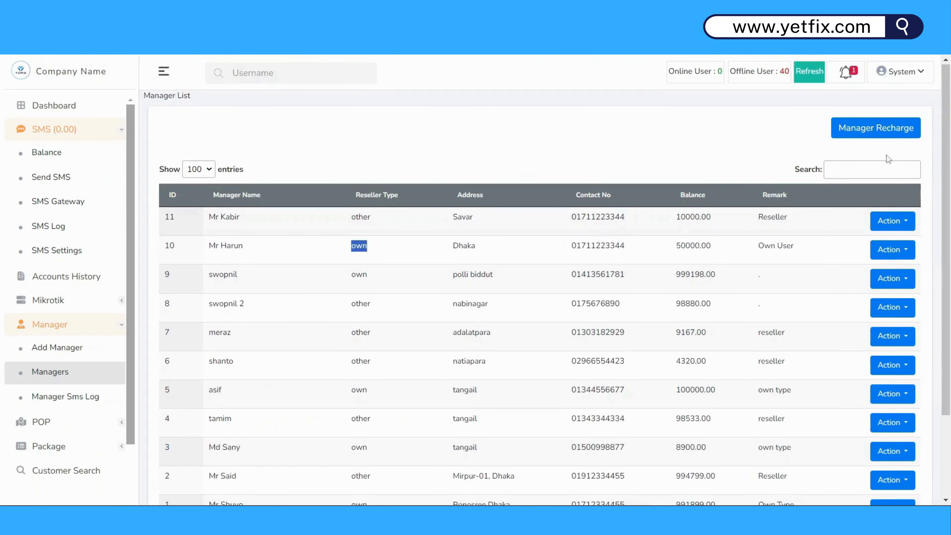
Recharge the ID 10 manager with 1000 and remark 'Recharge', raising the balance to 51000.00.
click(688, 133)
click(886, 129)
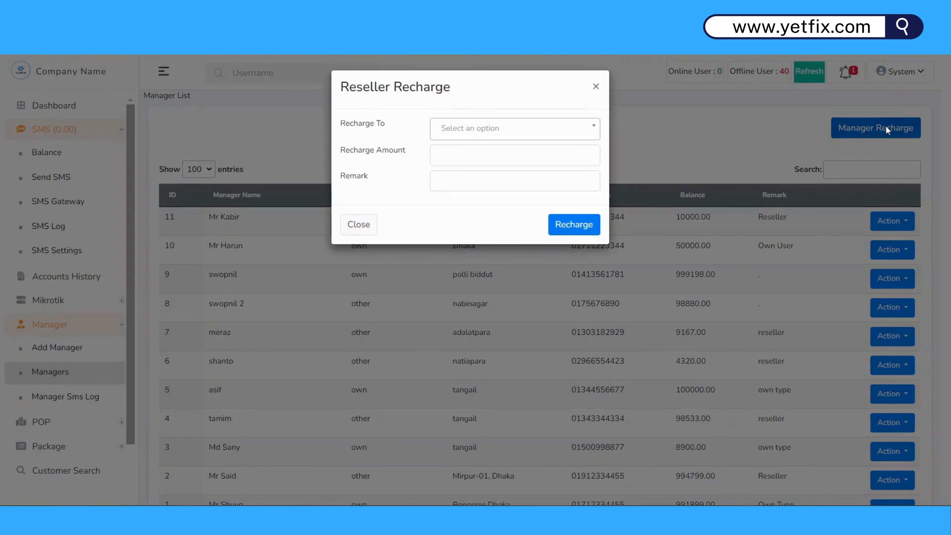
click(593, 134)
click(593, 134)
click(592, 134)
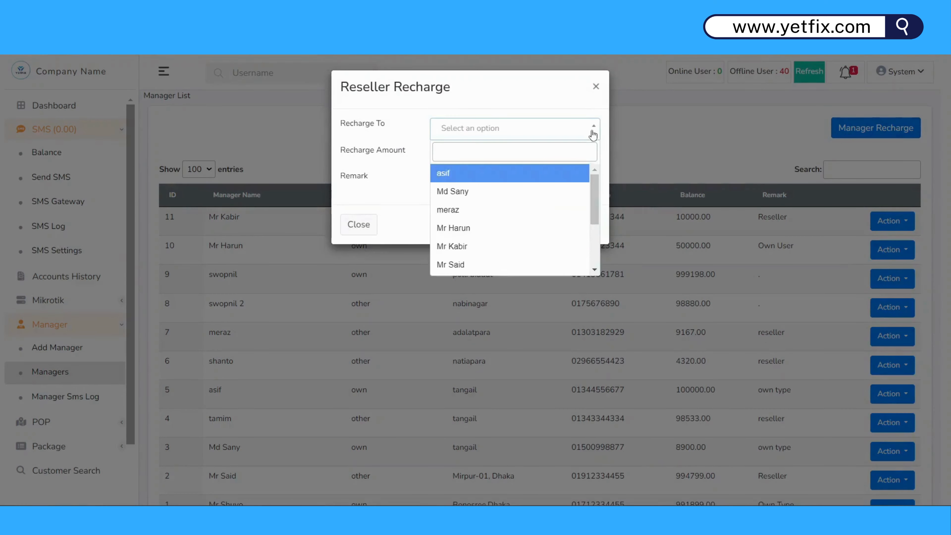
click(469, 228)
click(492, 161)
click(490, 183)
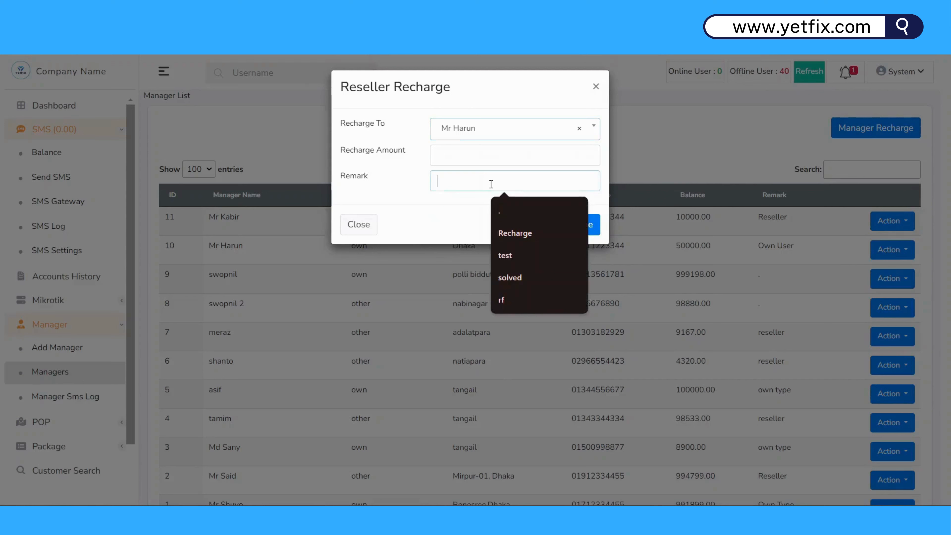
click(513, 232)
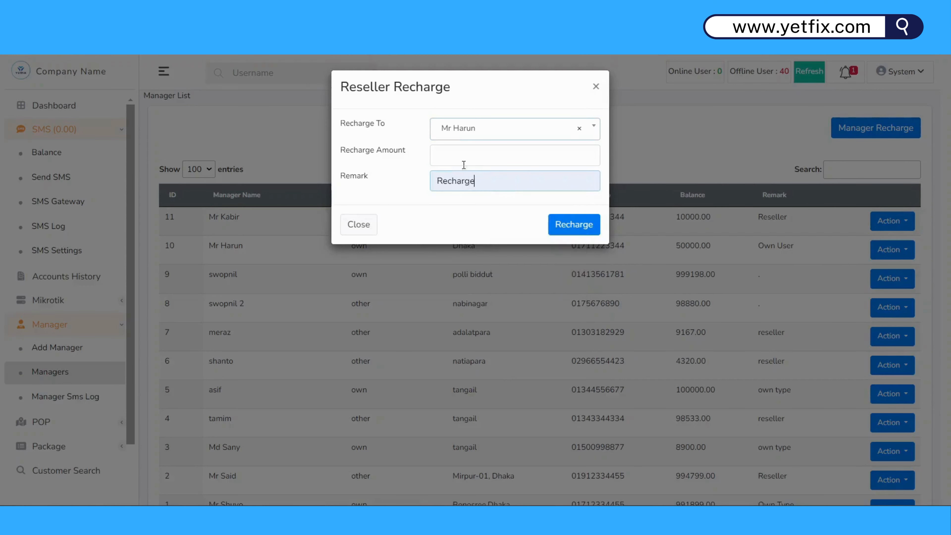
click(460, 161)
text(1000)
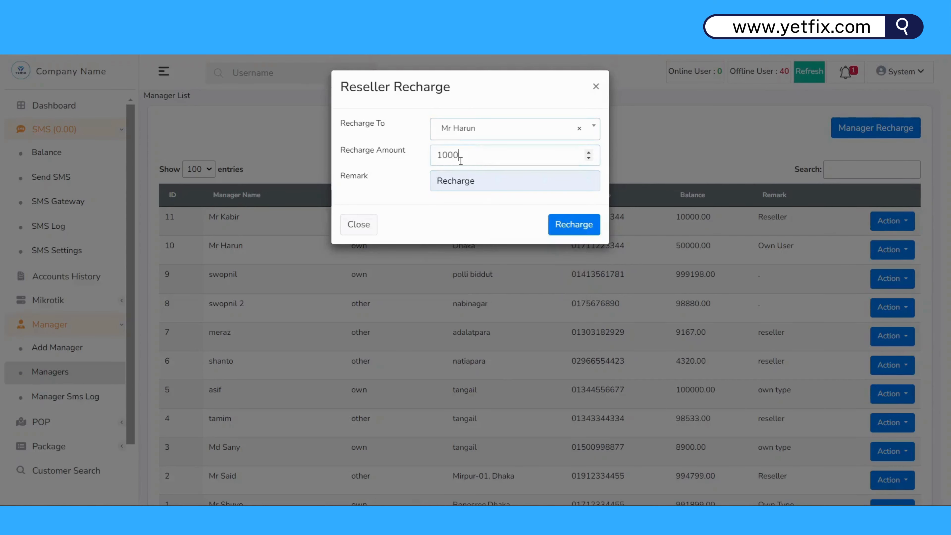
click(572, 224)
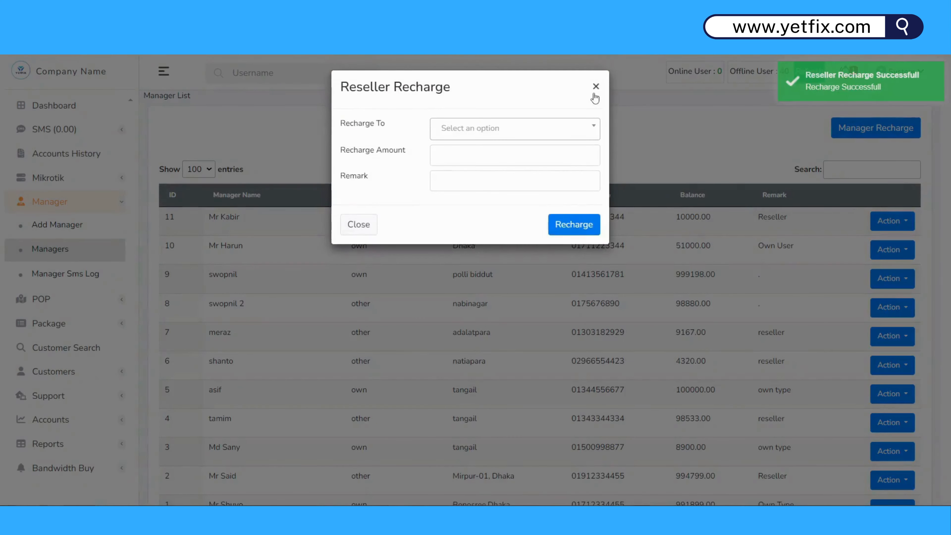
click(594, 96)
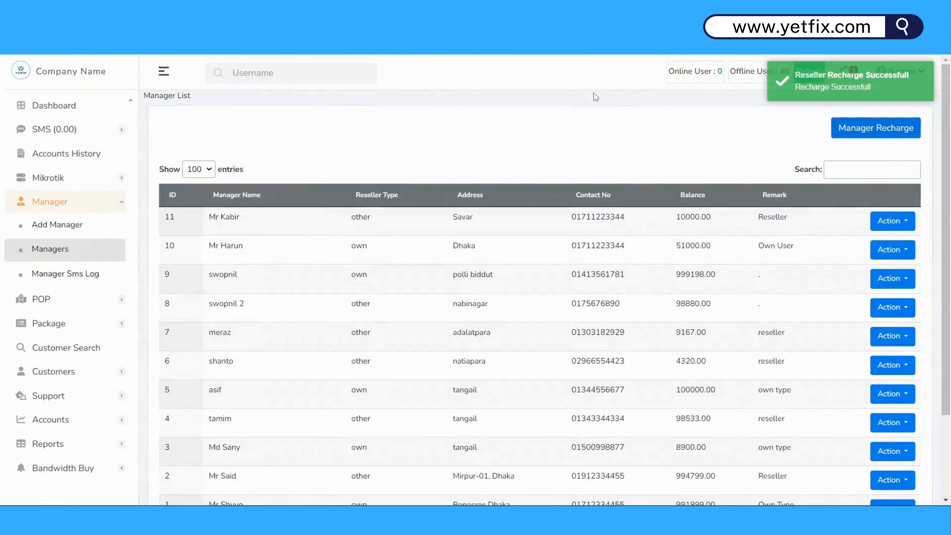
Search the Manager SMS Log for the recharged manager, type ALL, 10/23/2024 to 11/08/2024.
click(36, 277)
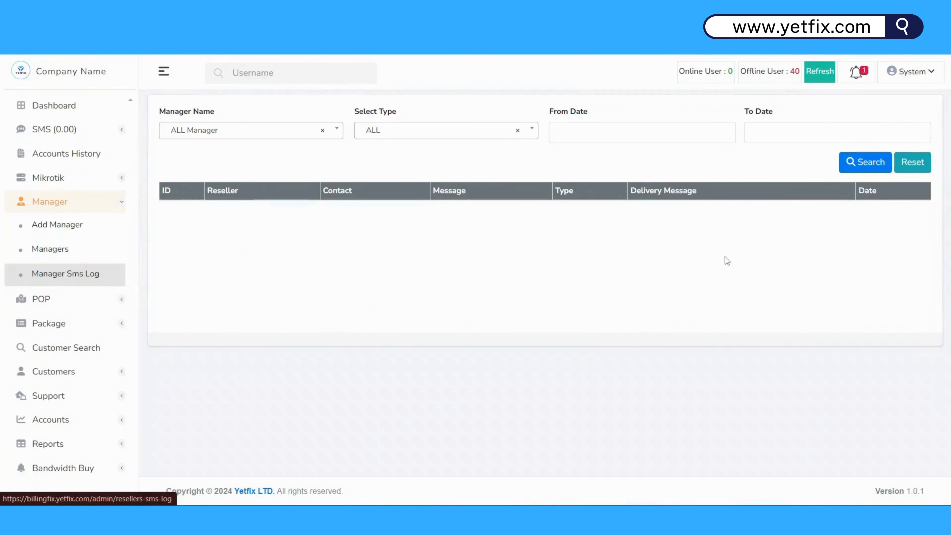
click(332, 143)
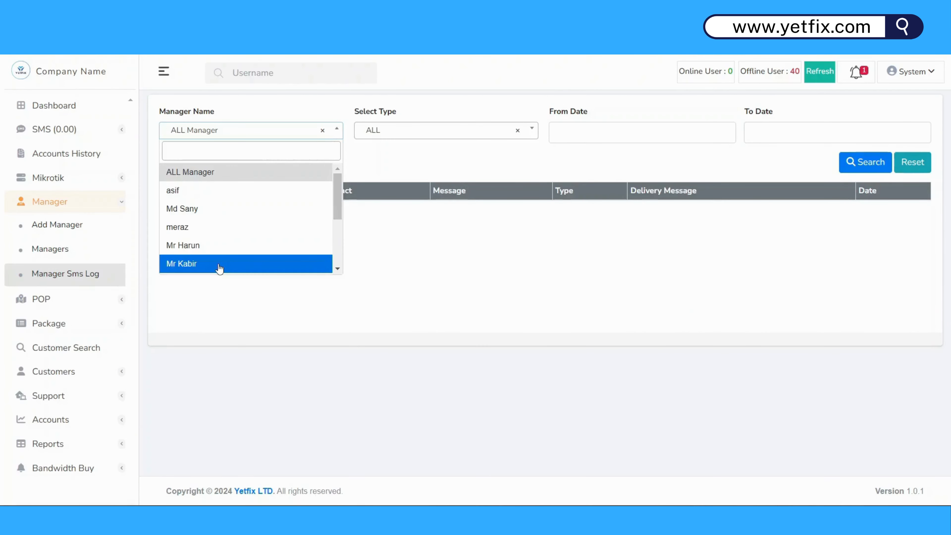
click(534, 129)
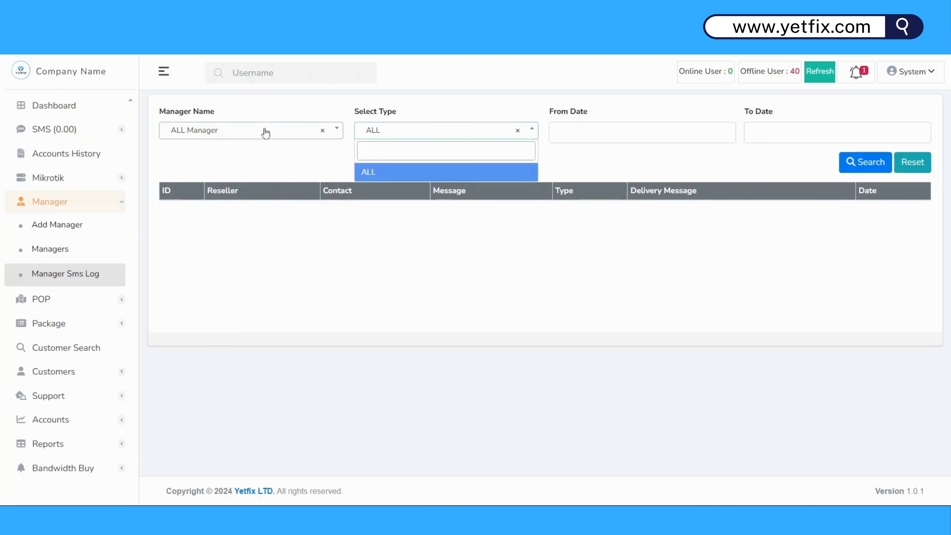
click(321, 134)
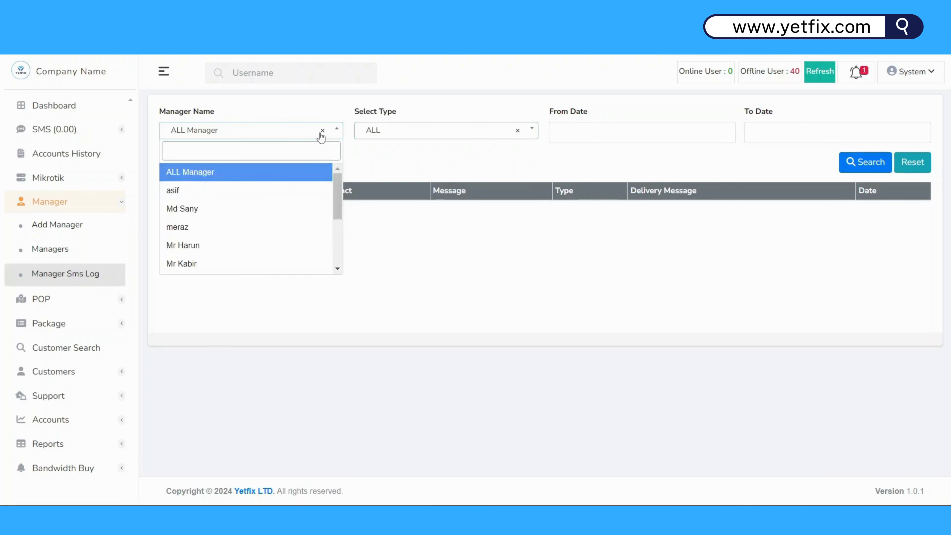
click(217, 246)
click(504, 131)
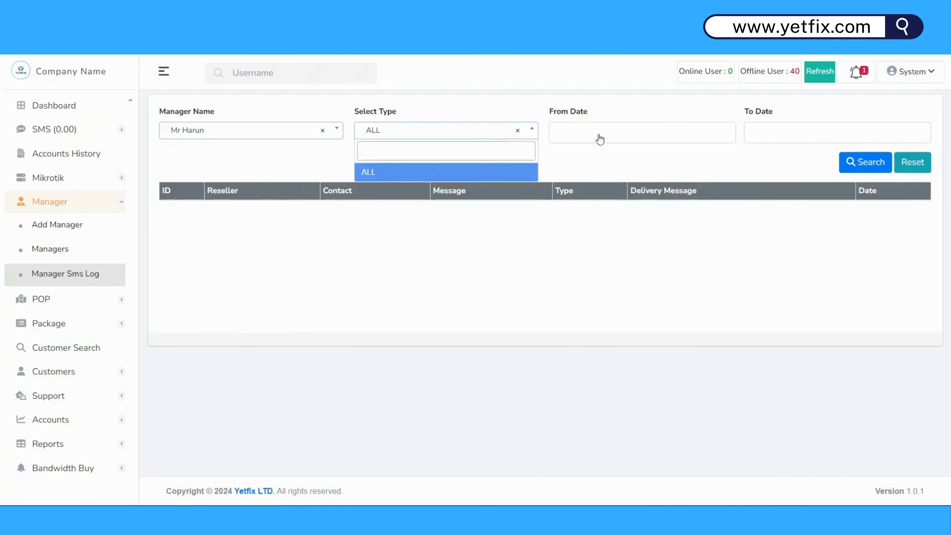
click(644, 131)
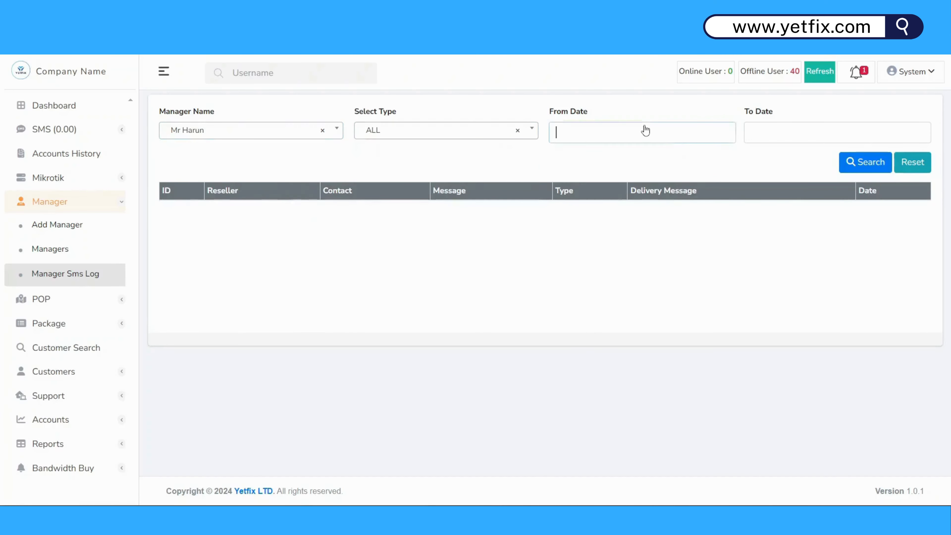
click(793, 134)
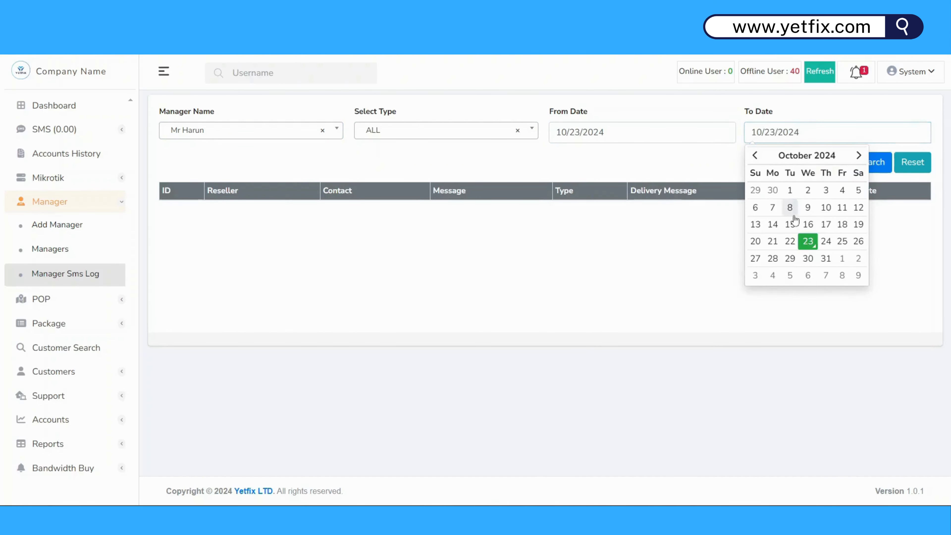
click(844, 276)
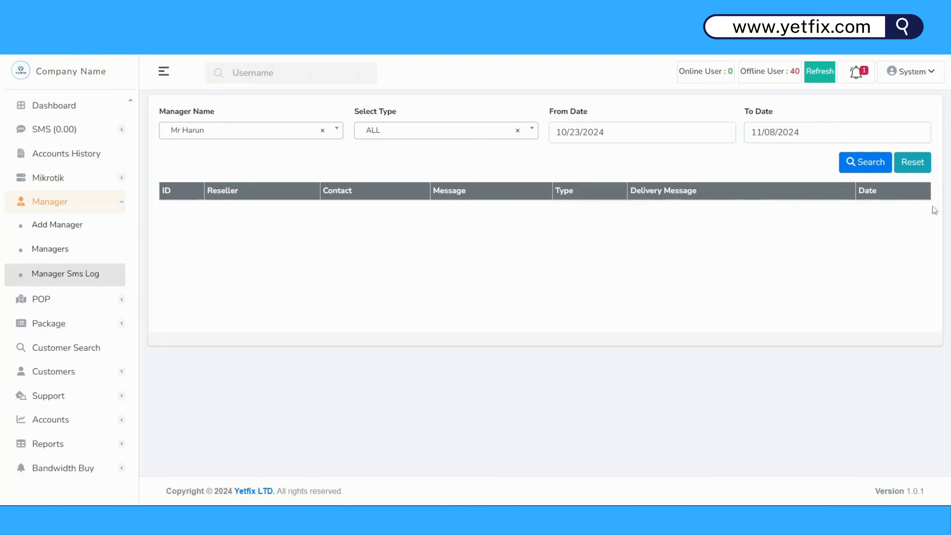
click(865, 164)
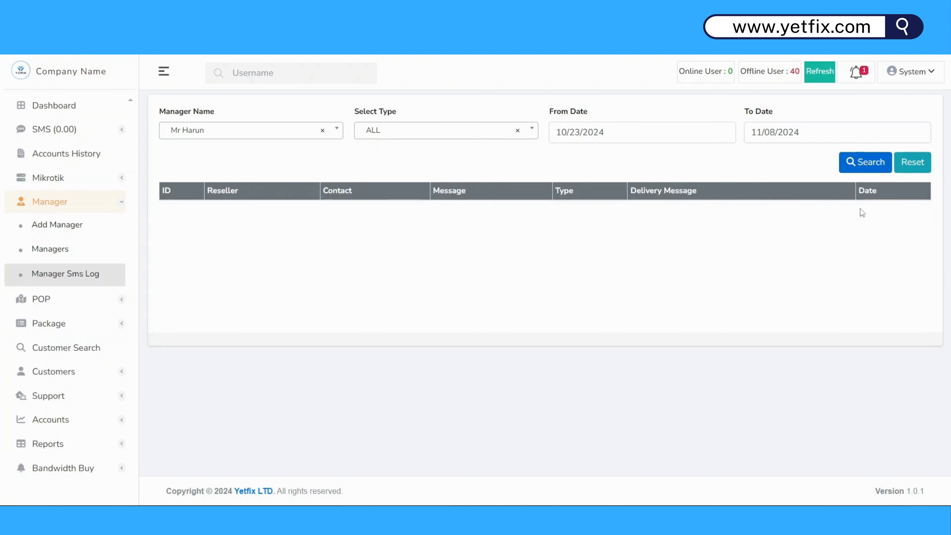